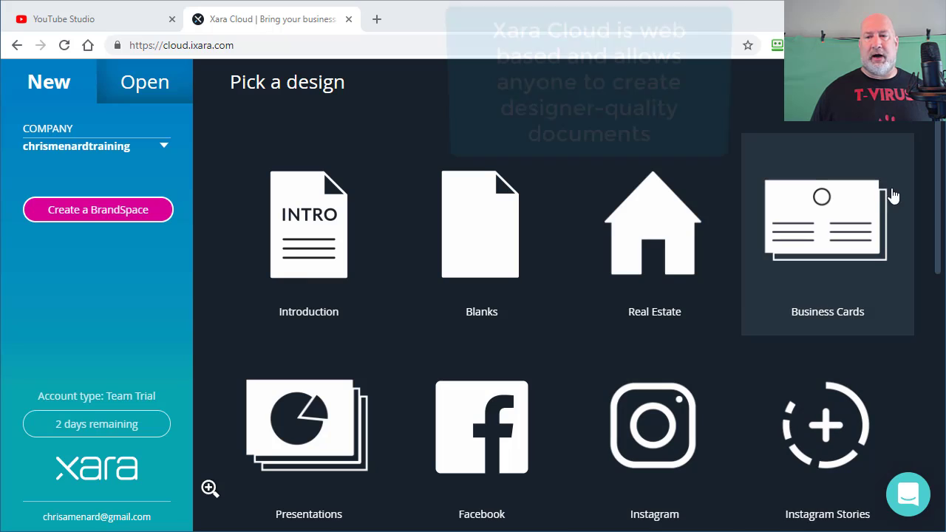
pyautogui.scroll(-2, 932, 222)
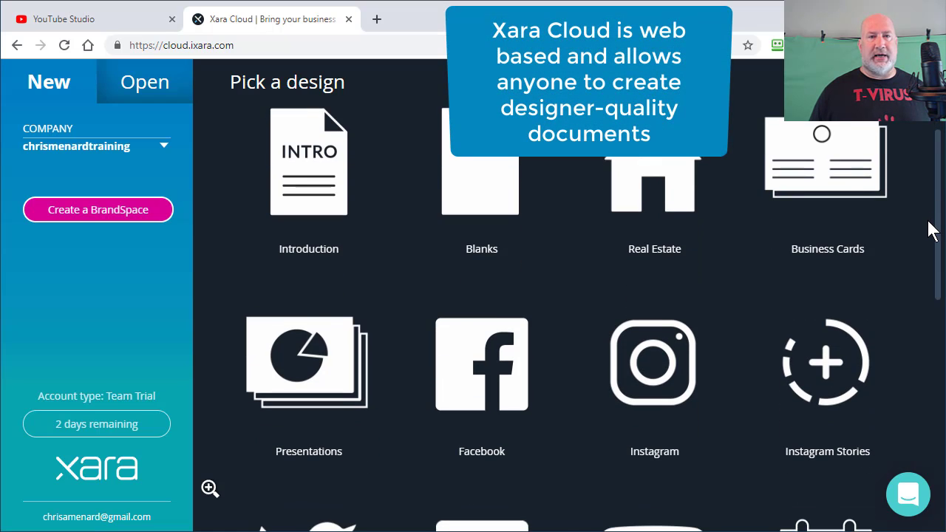
pyautogui.scroll(-2, 930, 266)
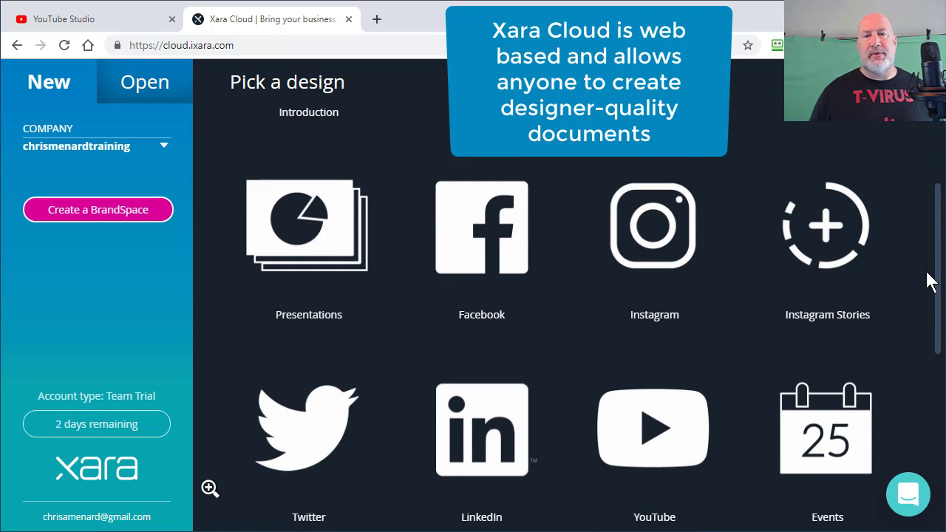
pyautogui.scroll(3, 935, 265)
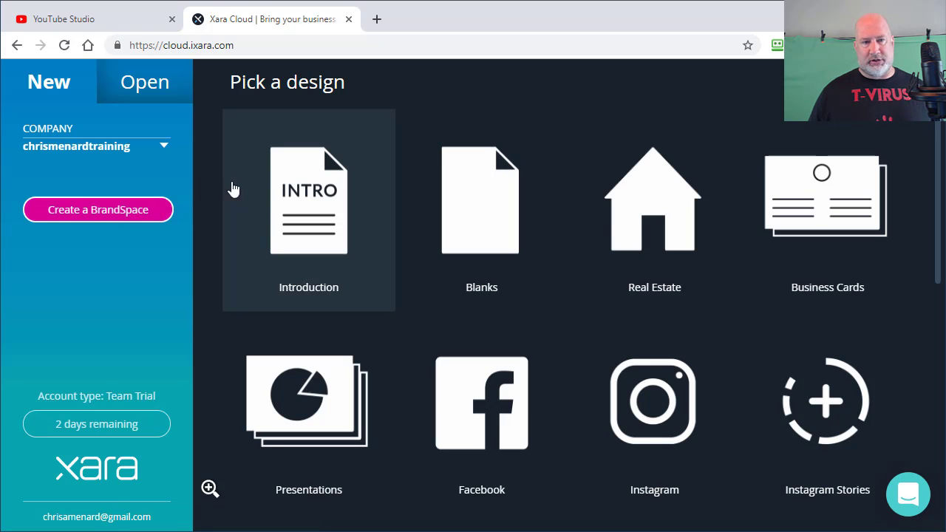
# Create a new BrandSpace named North American Division, leaving its description empty.
pyautogui.click(105, 209)
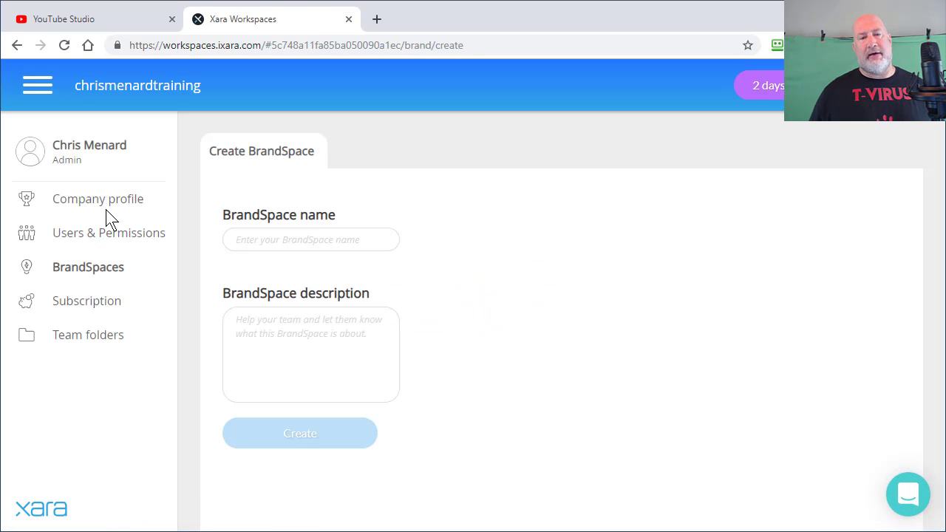
pyautogui.click(297, 240)
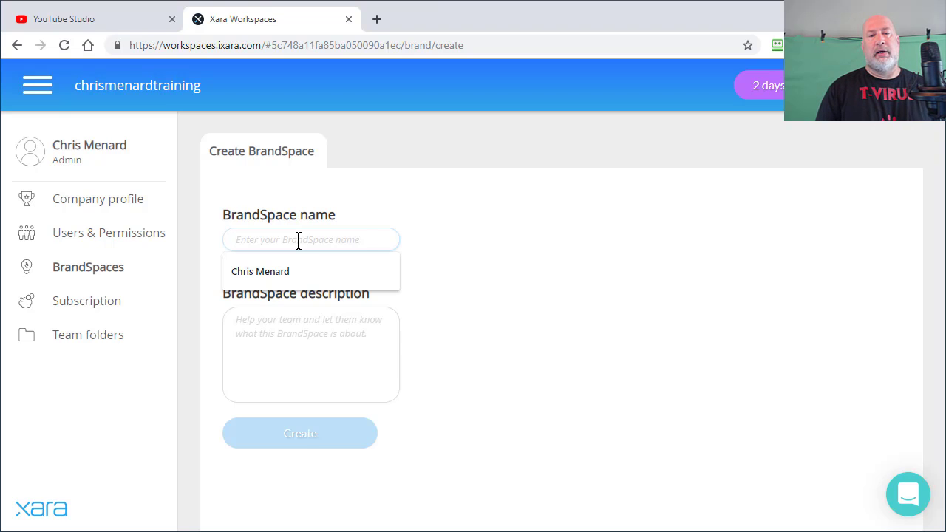
pyautogui.write('North Ameri')
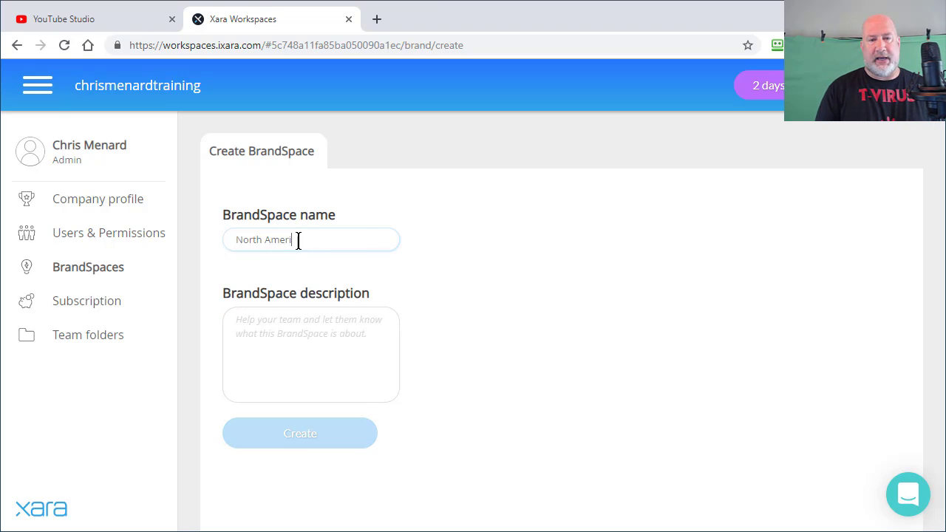
pyautogui.write('can Divi')
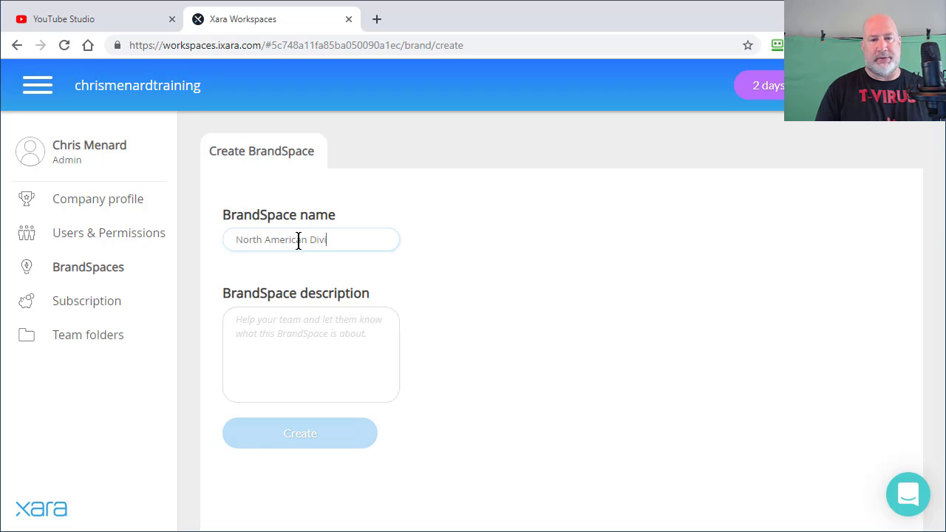
pyautogui.write('soi')
pyautogui.press('BackSpace')
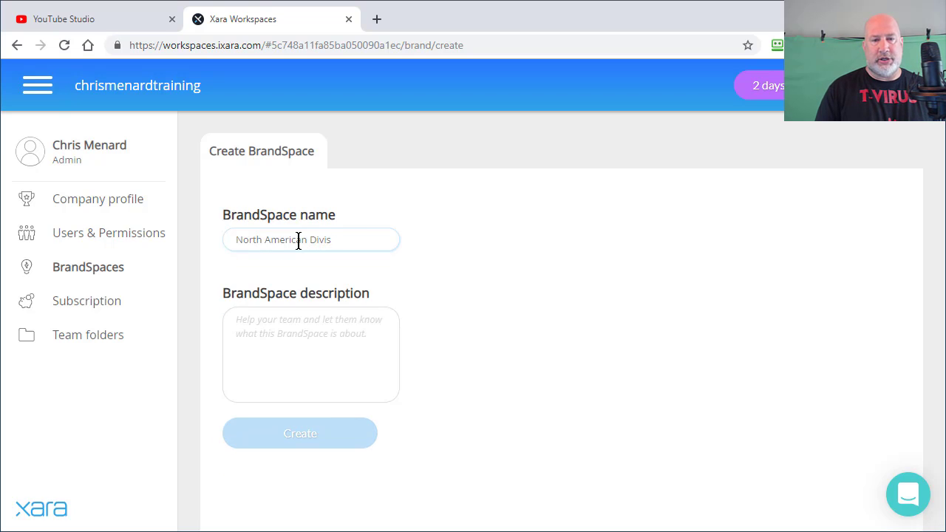
pyautogui.write('ion')
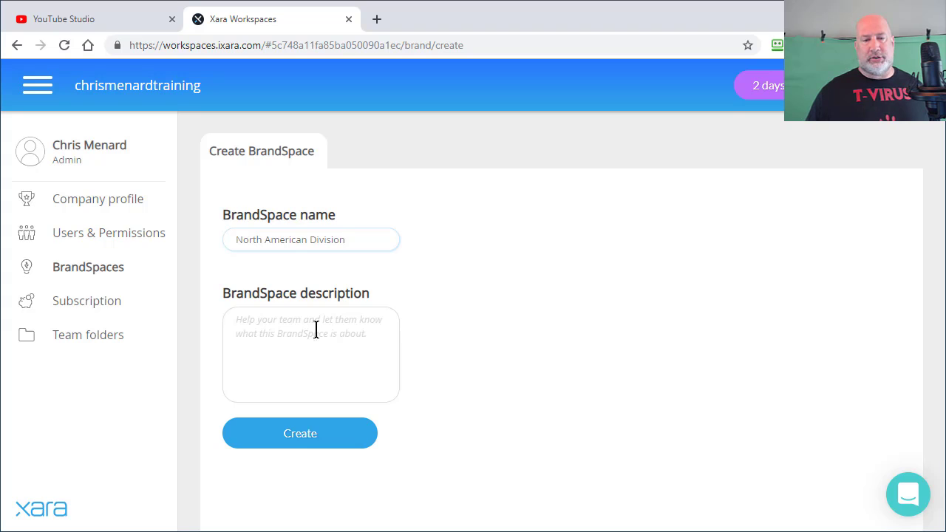
pyautogui.click(308, 441)
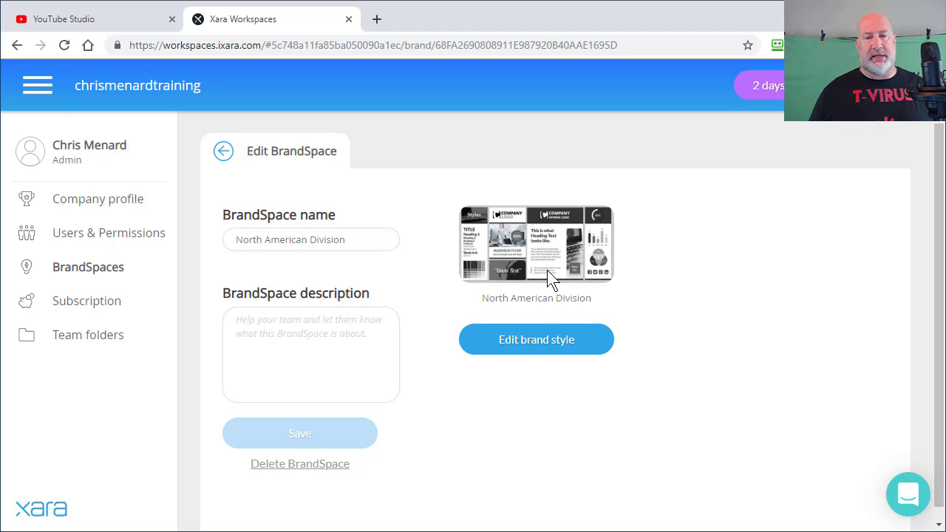
# Open the new BrandSpace's brand style for editing and start the brand configuration at the logo stage.
pyautogui.click(543, 344)
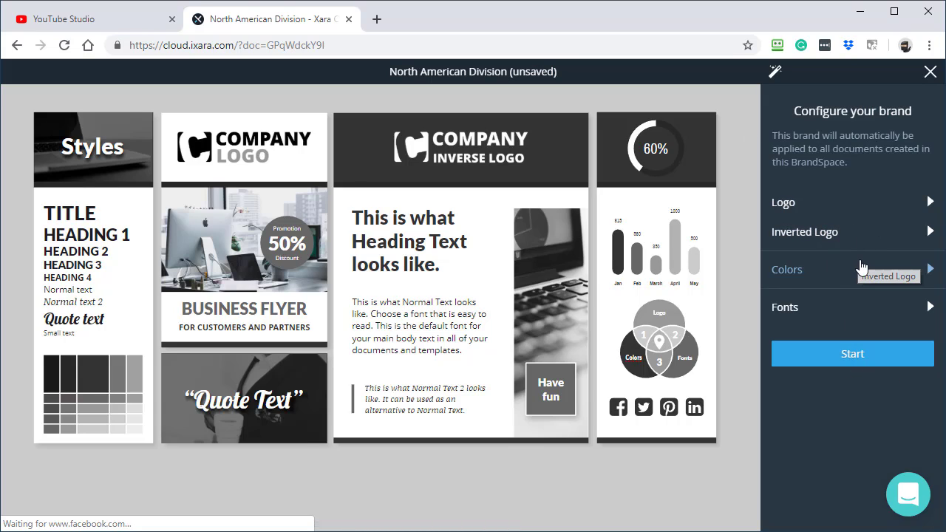
pyautogui.click(861, 368)
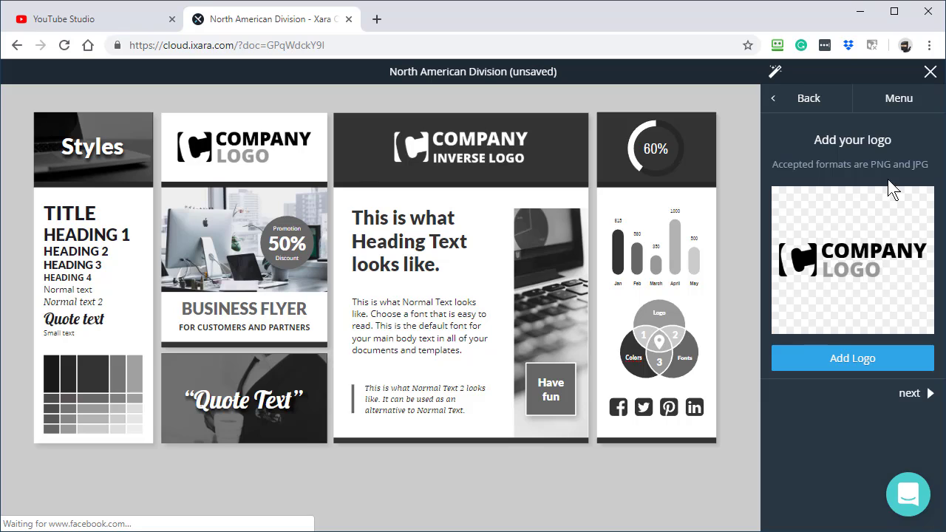
pyautogui.click(843, 360)
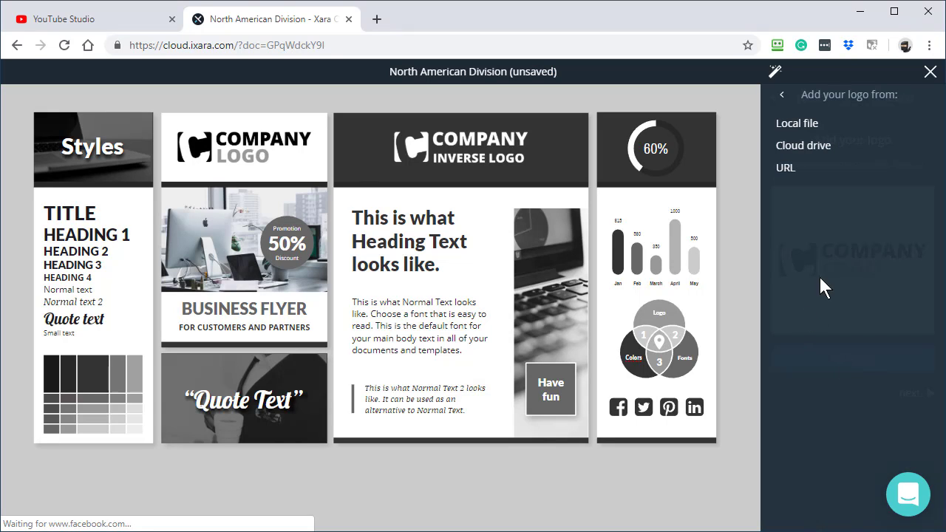
pyautogui.click(794, 130)
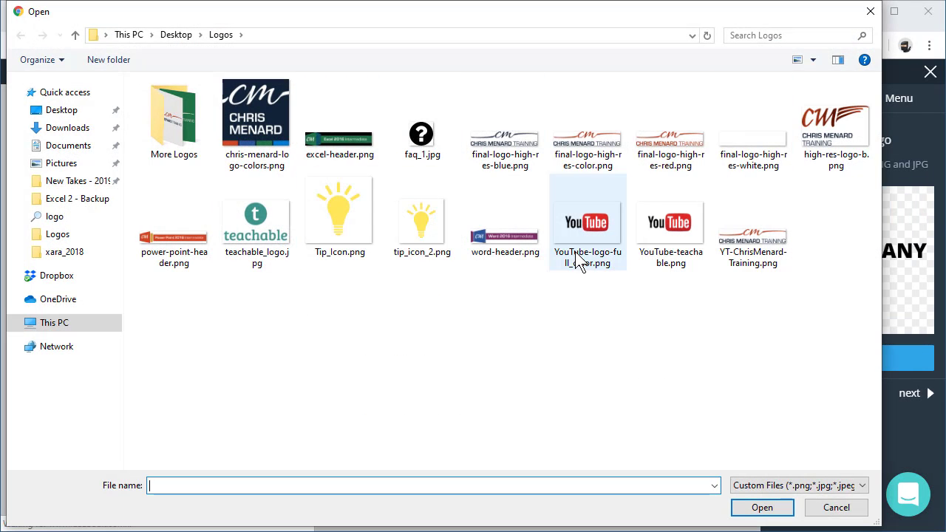
pyautogui.click(238, 116)
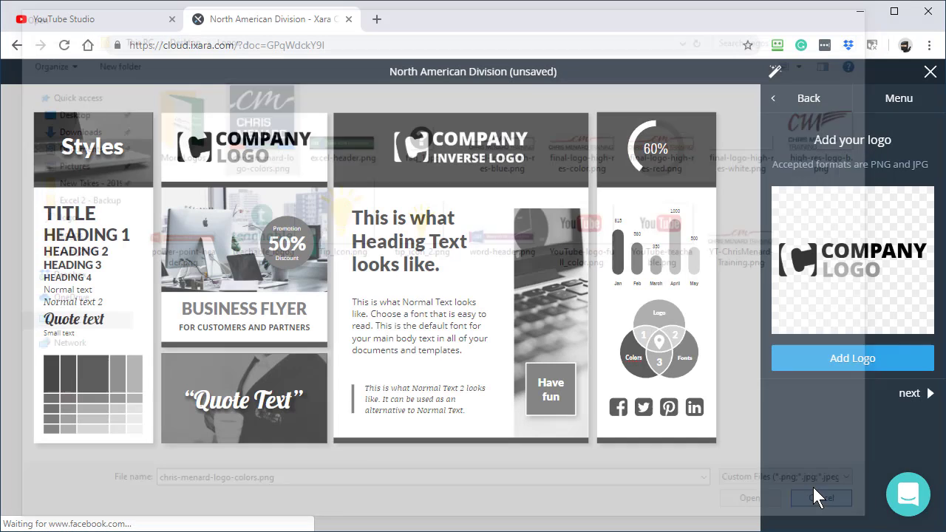
pyautogui.click(835, 508)
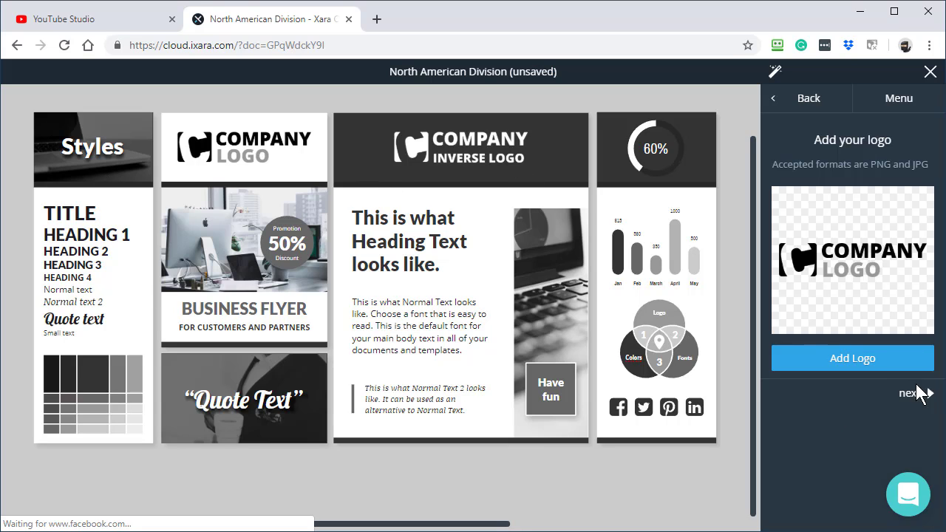
# Add the square dark-blue logo with the colored bottom strip from the local Logos folder as the brand logo.
pyautogui.click(857, 360)
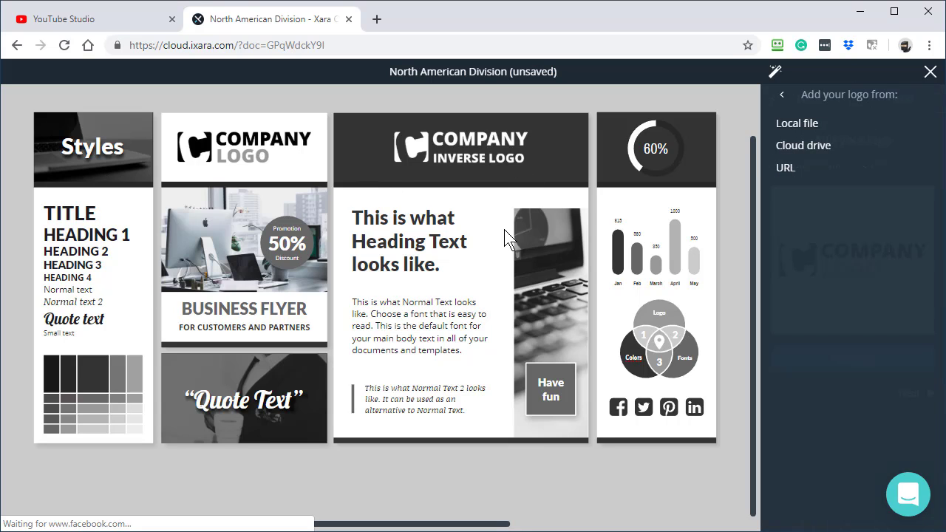
pyautogui.click(797, 123)
pyautogui.click(231, 130)
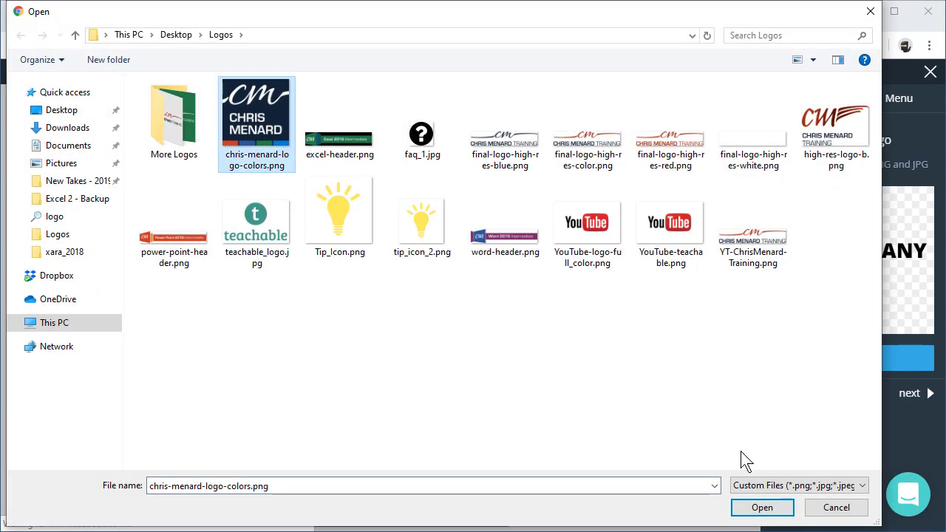
pyautogui.click(774, 507)
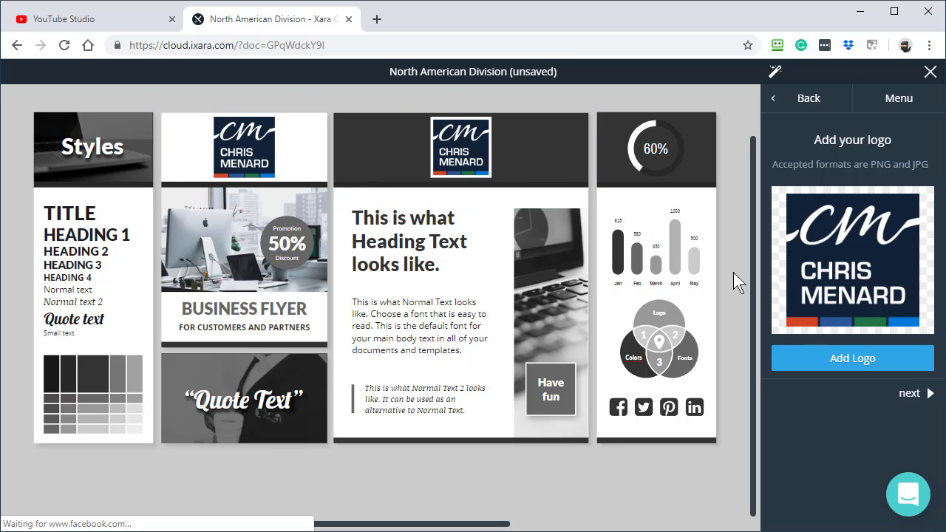
# Generate the brand colors from the uploaded logo, undoing and redoing the change to compare both color schemes.
pyautogui.click(910, 393)
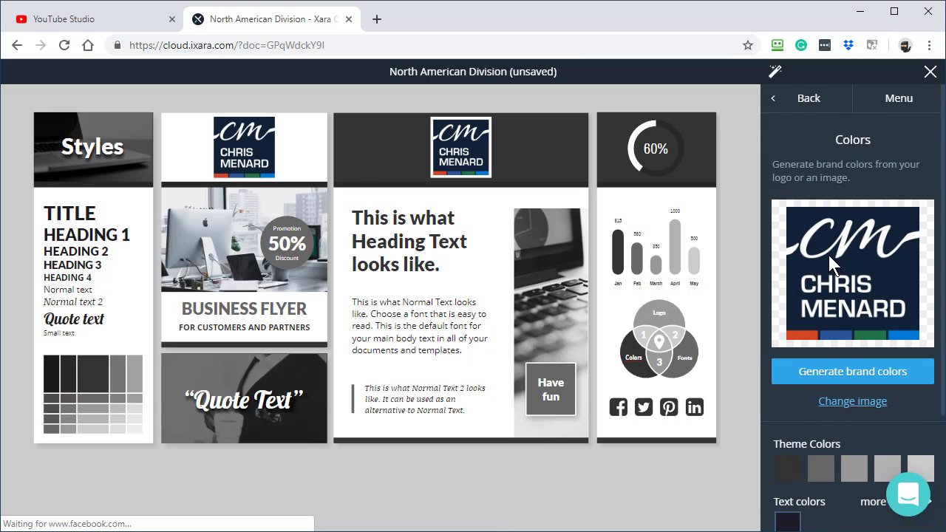
pyautogui.click(872, 383)
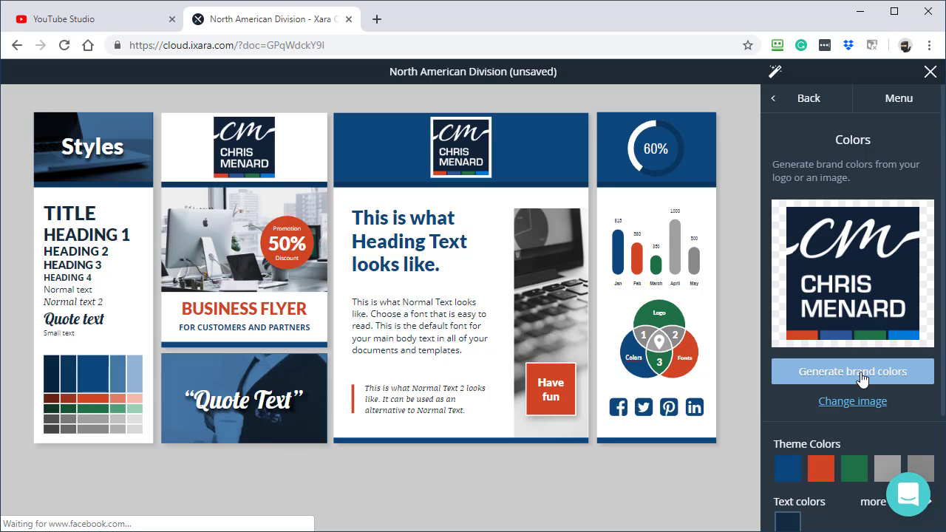
pyautogui.hotkey('ctrl', 'z')
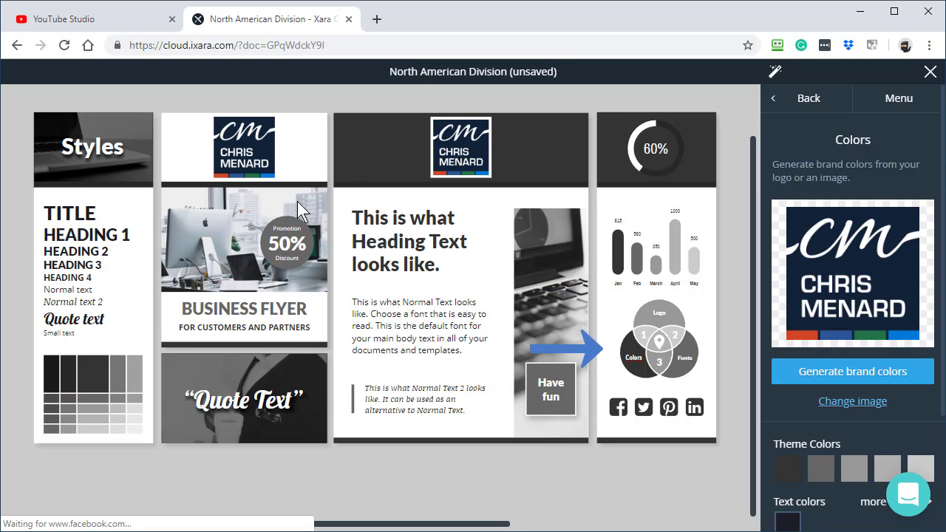
pyautogui.hotkey('ctrl', 'y')
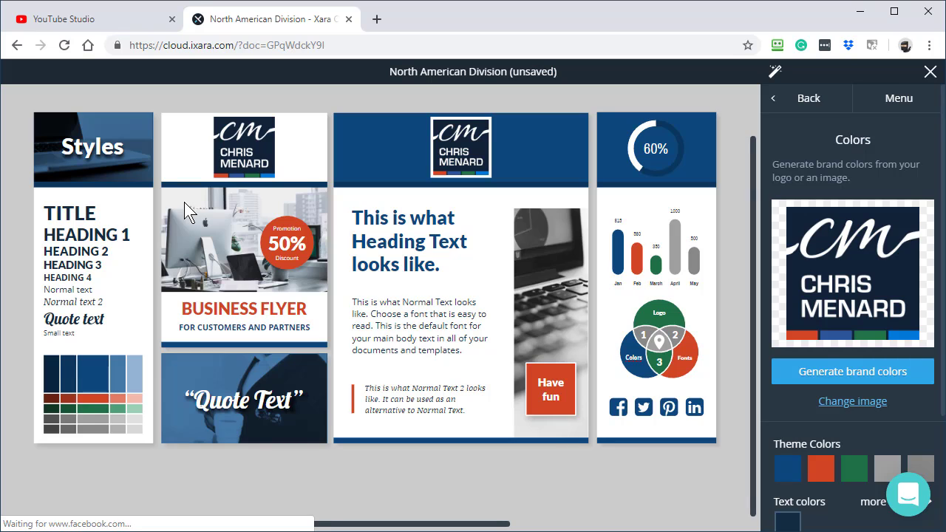
pyautogui.scroll(-3, 802, 344)
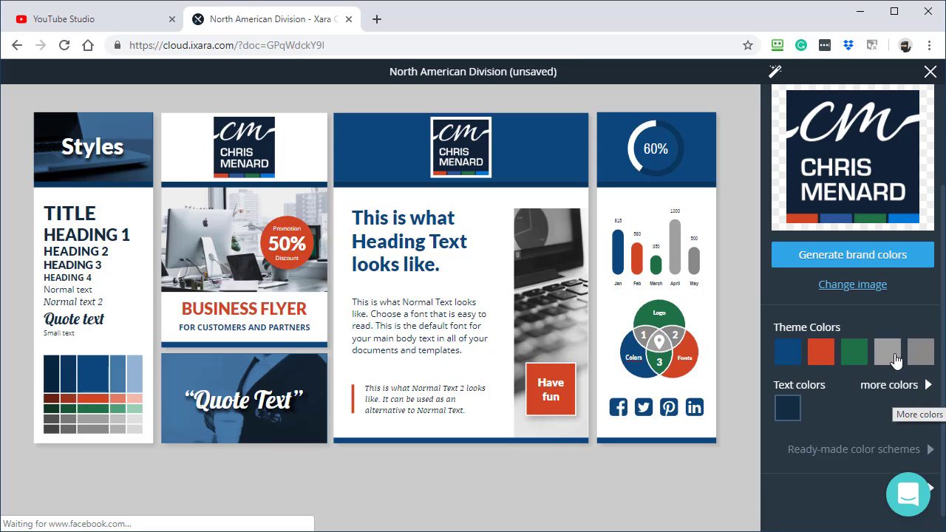
pyautogui.scroll(3, 865, 377)
pyautogui.scroll(-3, 910, 222)
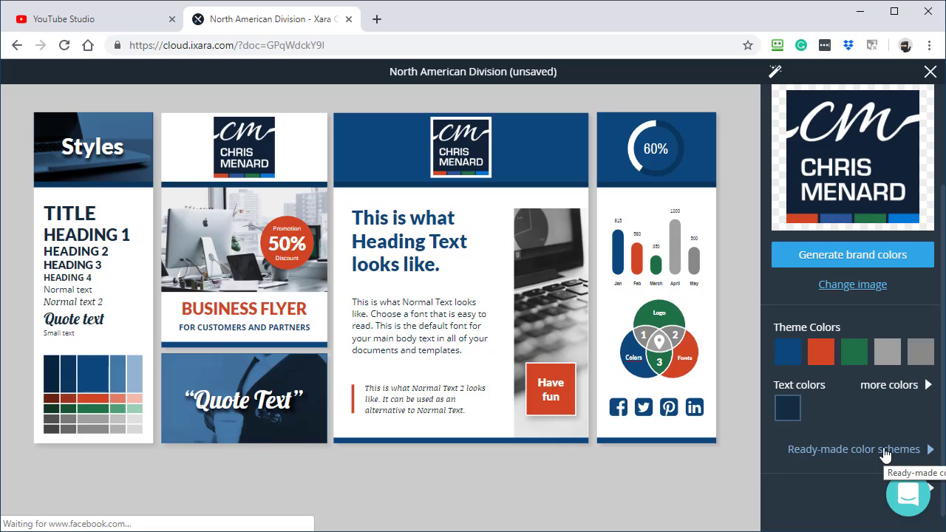
pyautogui.scroll(2, 907, 168)
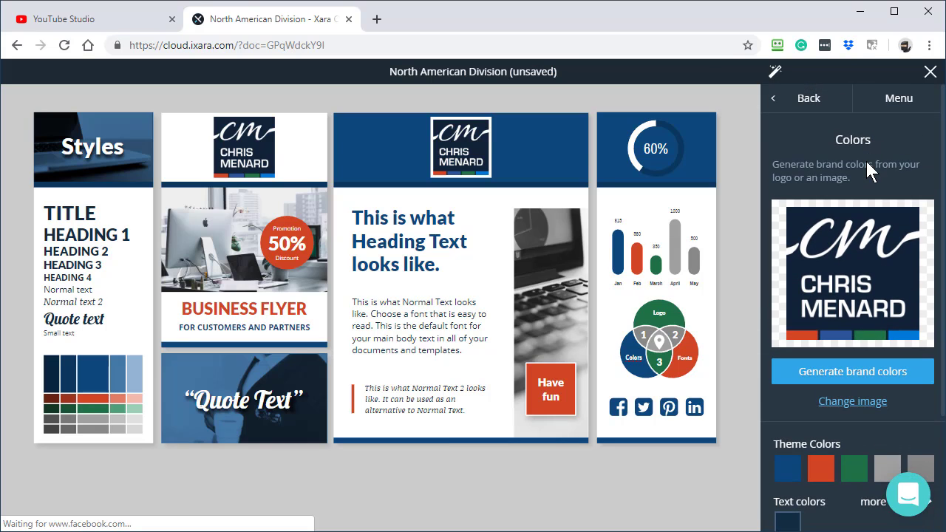
# Set the brand's Normal Text font to Alex Brush in the font styles.
pyautogui.click(899, 101)
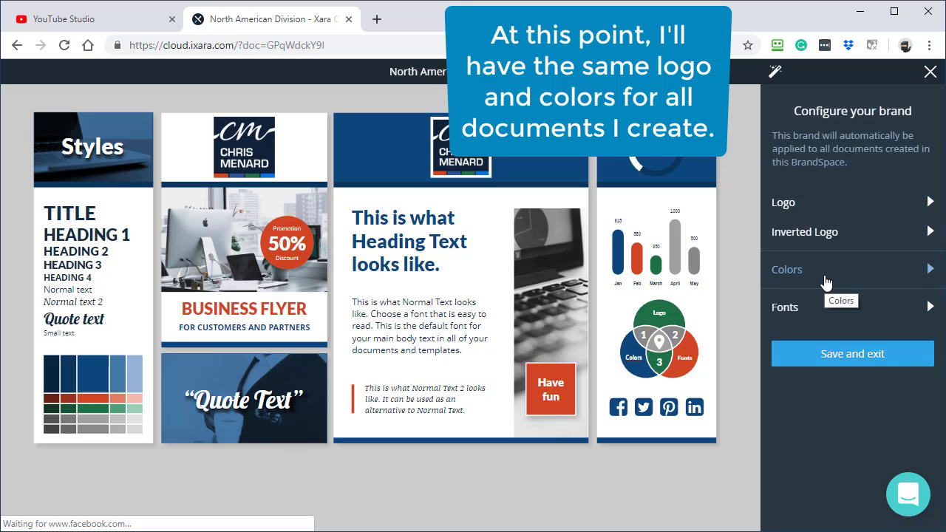
pyautogui.click(823, 318)
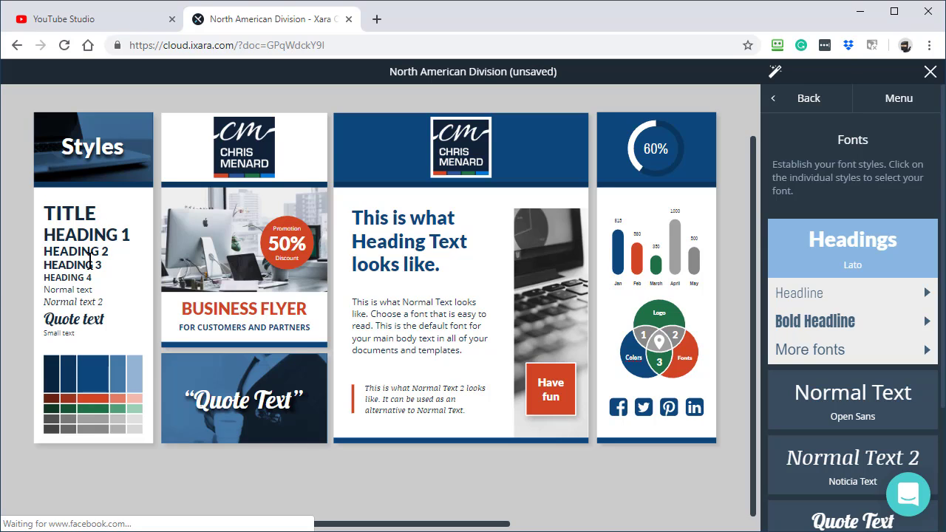
pyautogui.scroll(-2, 840, 251)
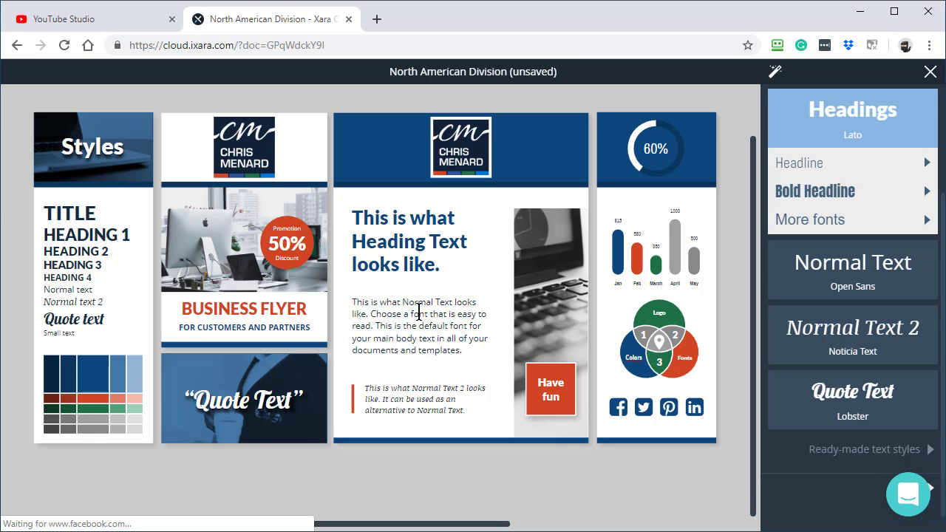
pyautogui.click(847, 286)
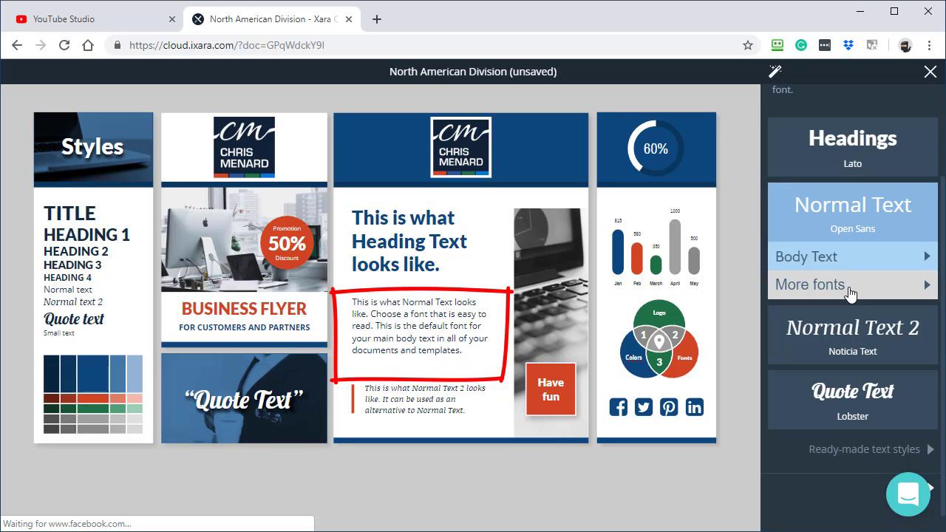
pyautogui.click(848, 290)
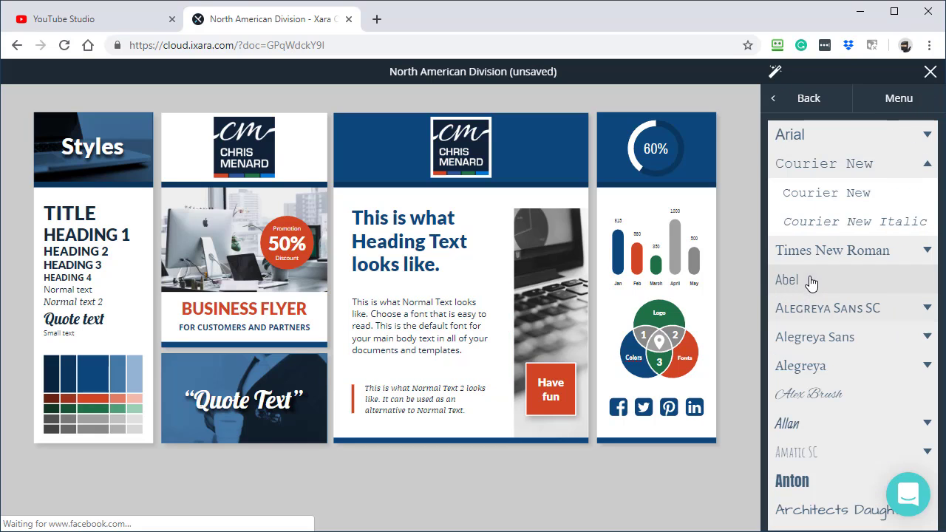
pyautogui.click(819, 393)
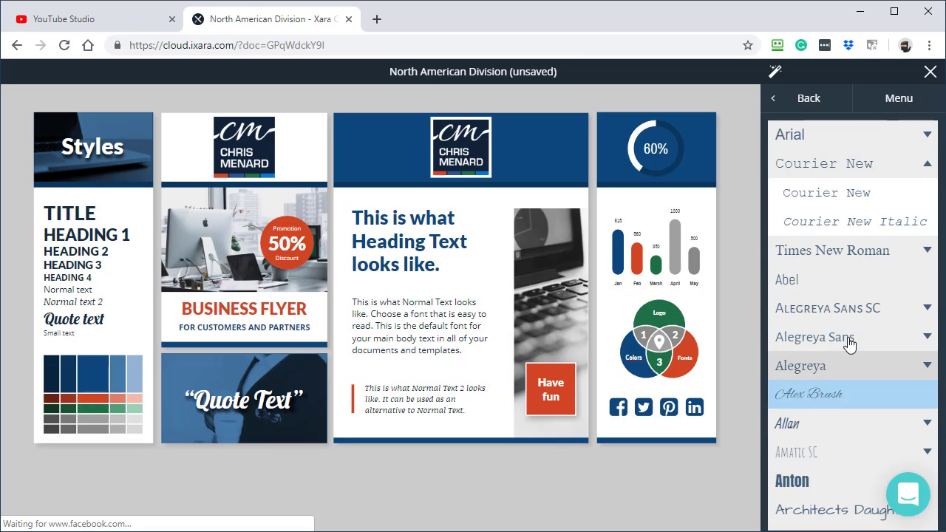
pyautogui.click(840, 399)
# Look through the list of additional fonts available for the brand's Normal Text style and return to the font styles.
pyautogui.scroll(-4, 857, 351)
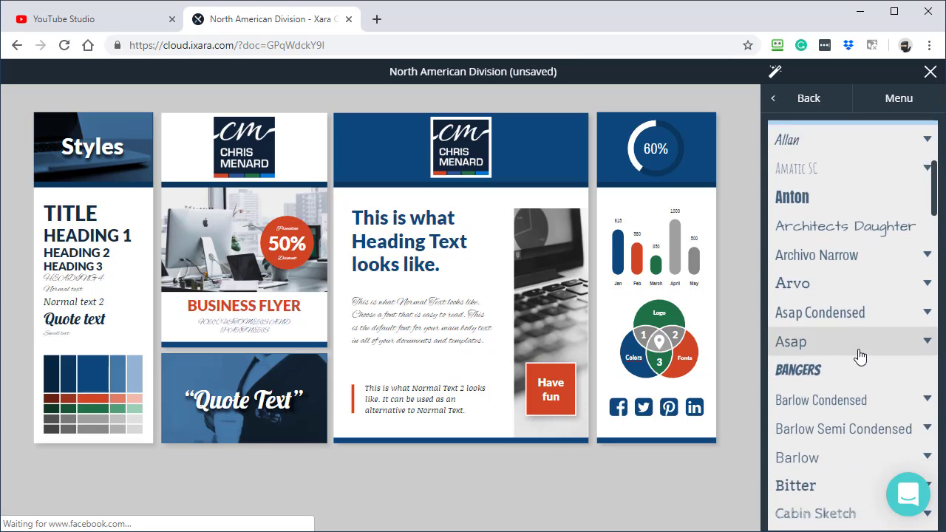
pyautogui.scroll(4, 853, 346)
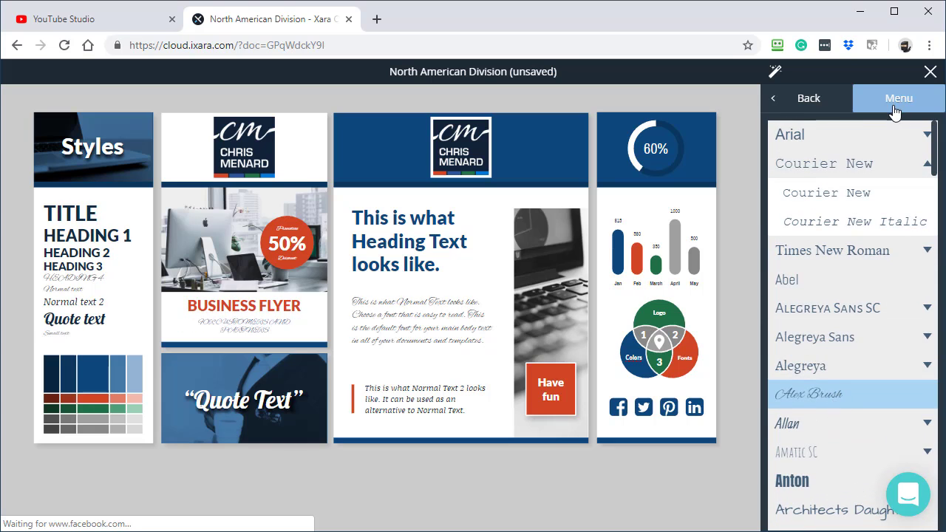
pyautogui.scroll(-15, 891, 289)
pyautogui.scroll(-10, 867, 393)
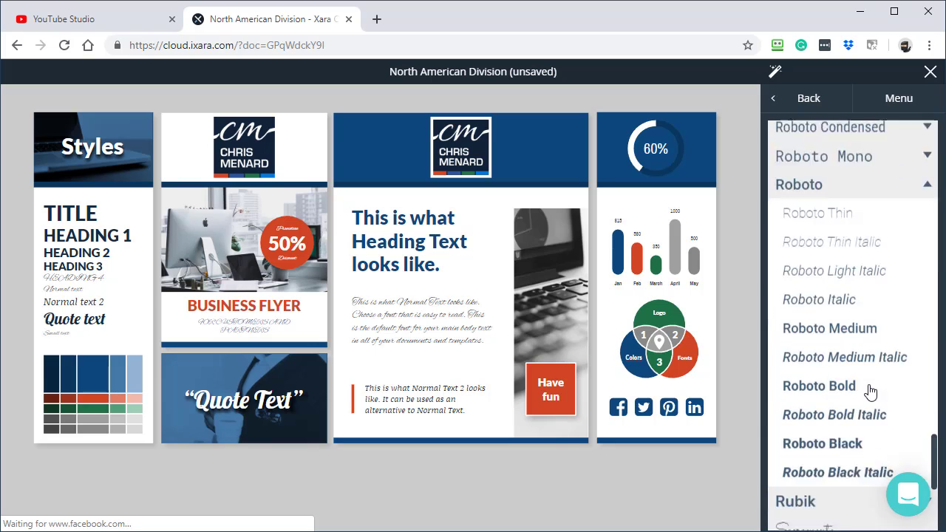
pyautogui.scroll(9, 871, 397)
pyautogui.scroll(8, 886, 355)
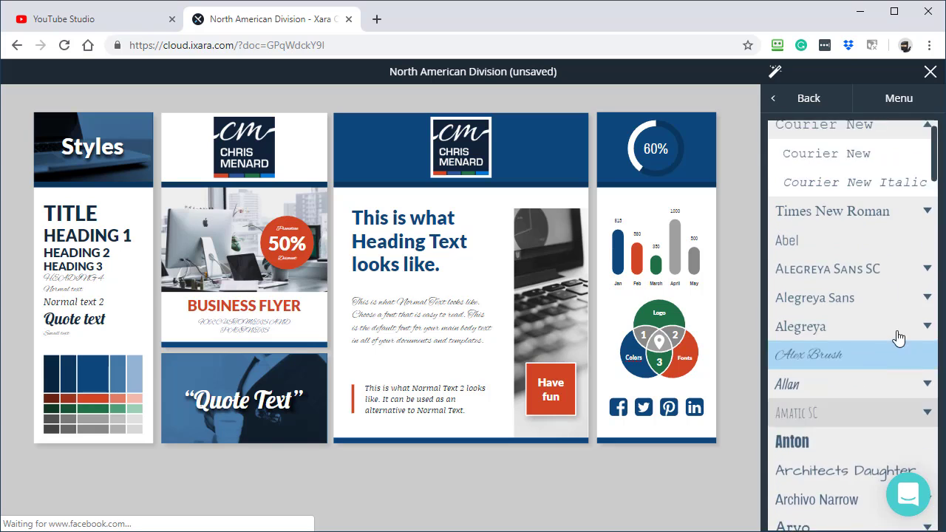
pyautogui.click(833, 109)
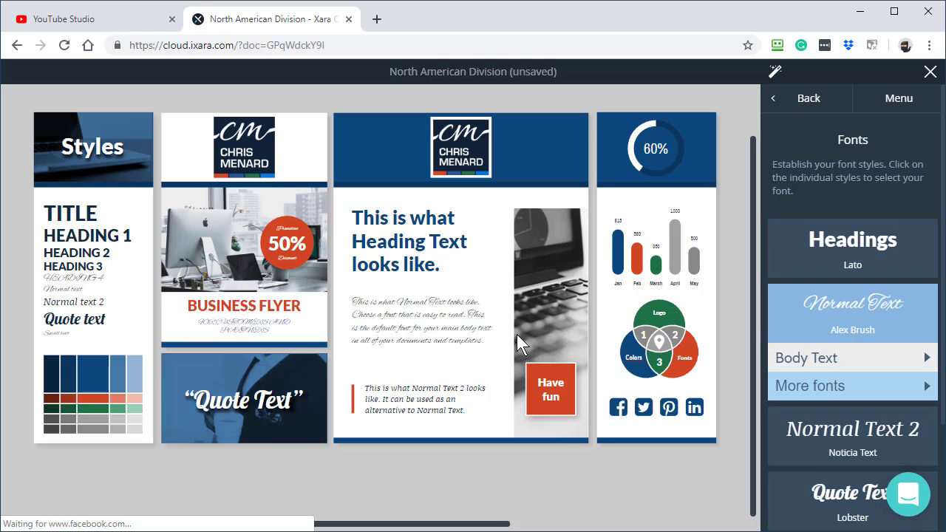
# Undo the last Normal Text font change, then save the brand configuration and exit it.
pyautogui.hotkey('ctrl', 'z')
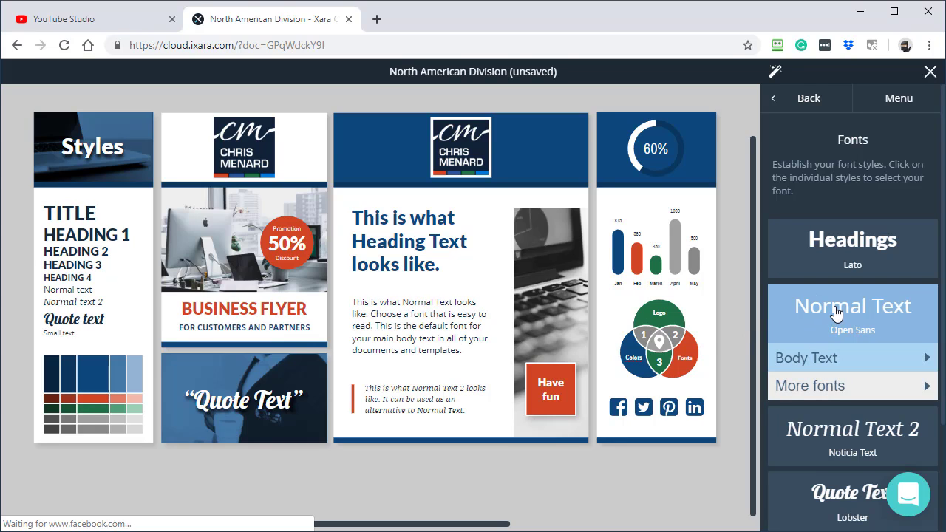
pyautogui.scroll(-2, 835, 326)
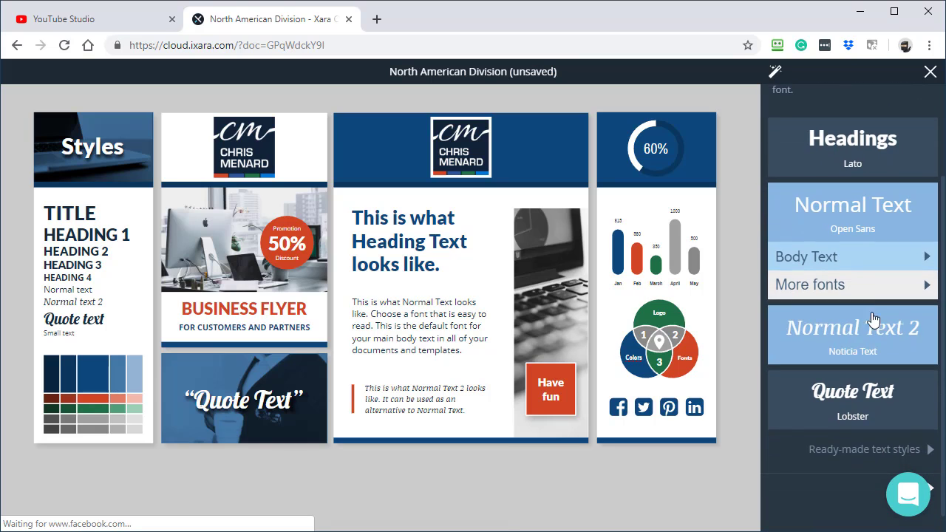
pyautogui.scroll(3, 914, 130)
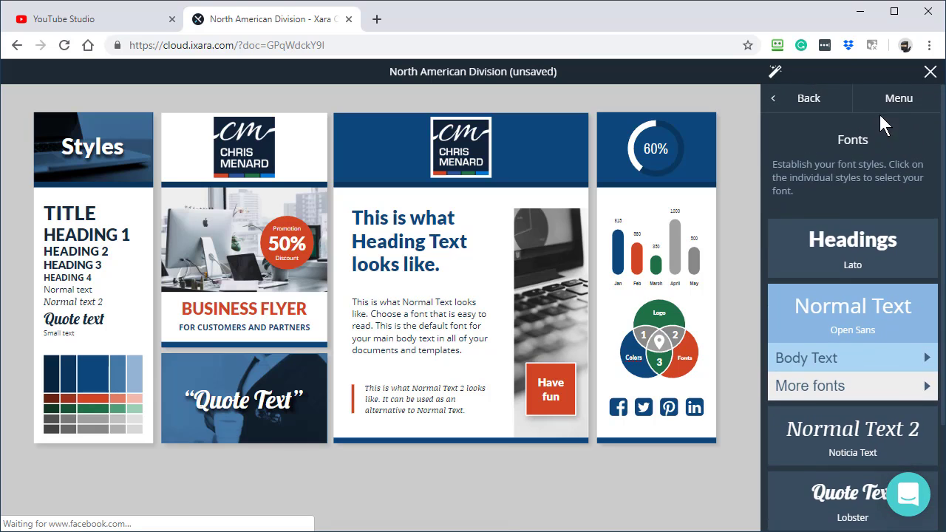
pyautogui.click(899, 98)
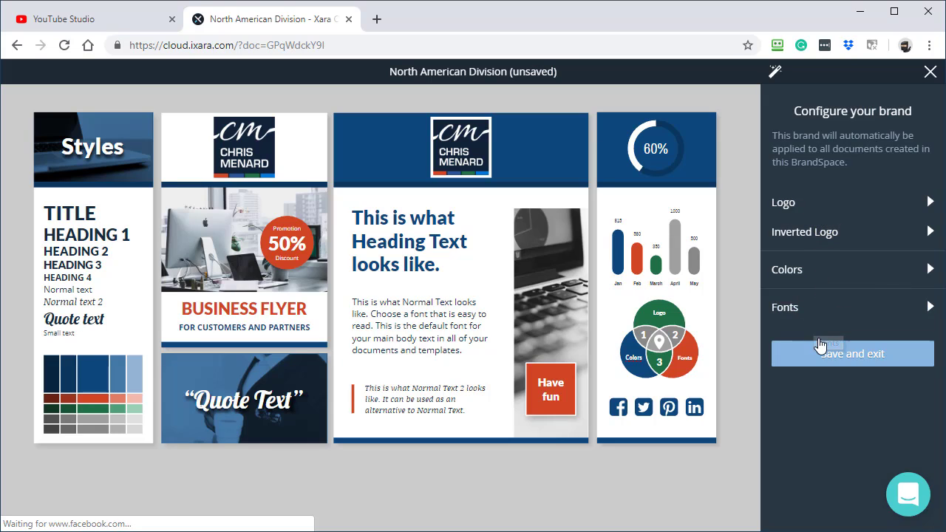
pyautogui.click(862, 358)
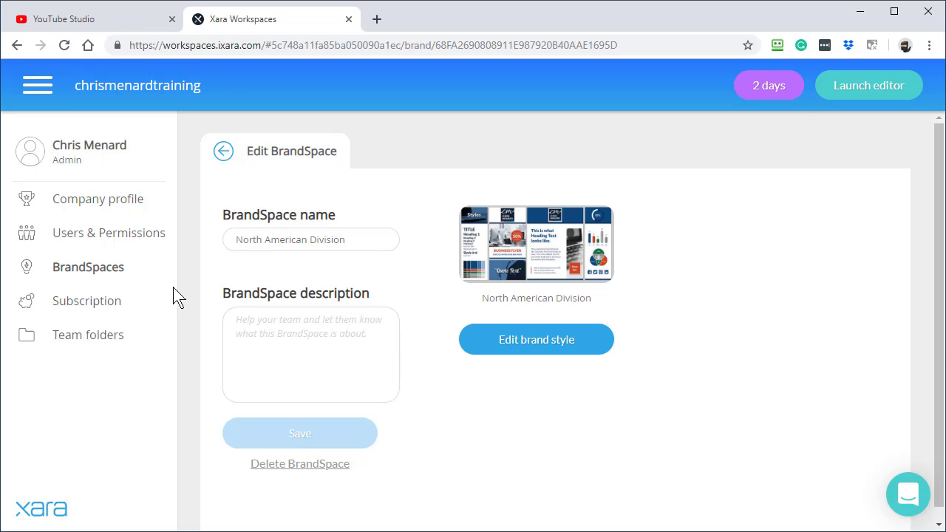
# Launch the design editor and browse the template sets in the Presentations category.
pyautogui.click(879, 87)
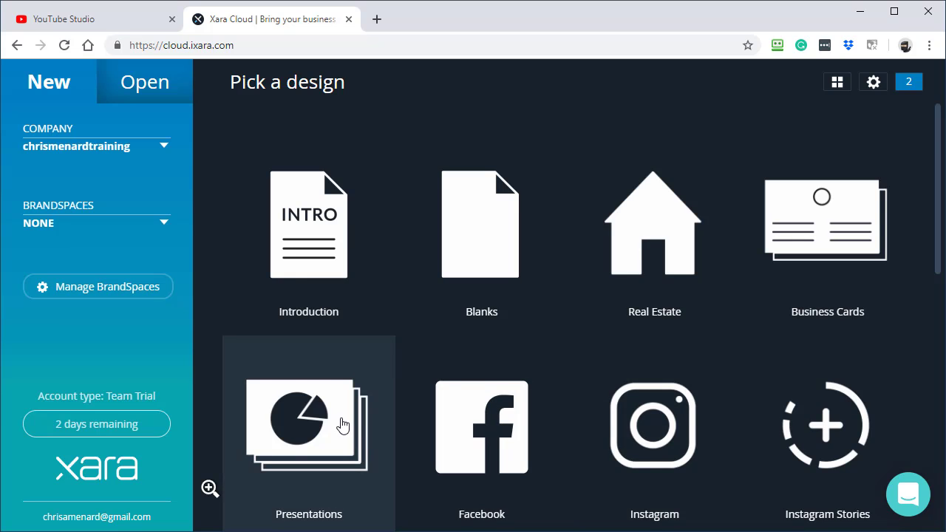
pyautogui.scroll(-2, 342, 425)
pyautogui.click(336, 314)
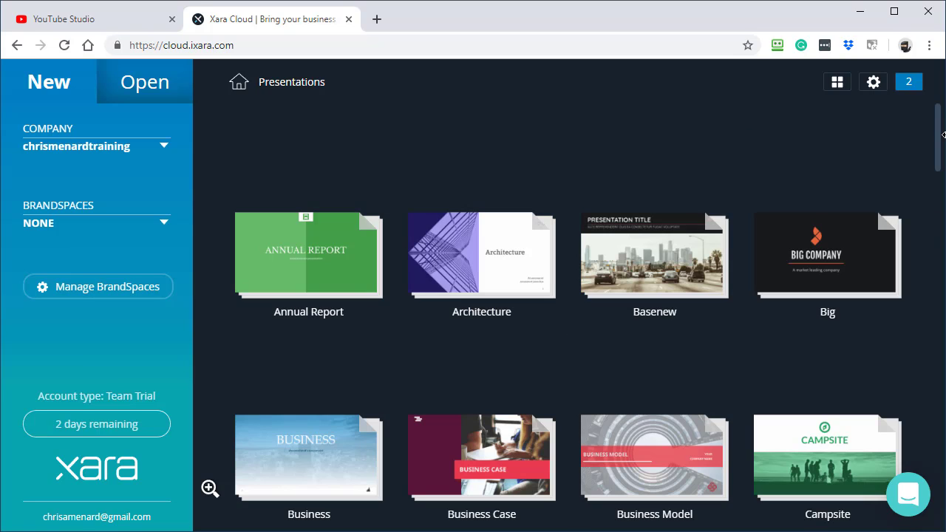
pyautogui.scroll(-1, 938, 155)
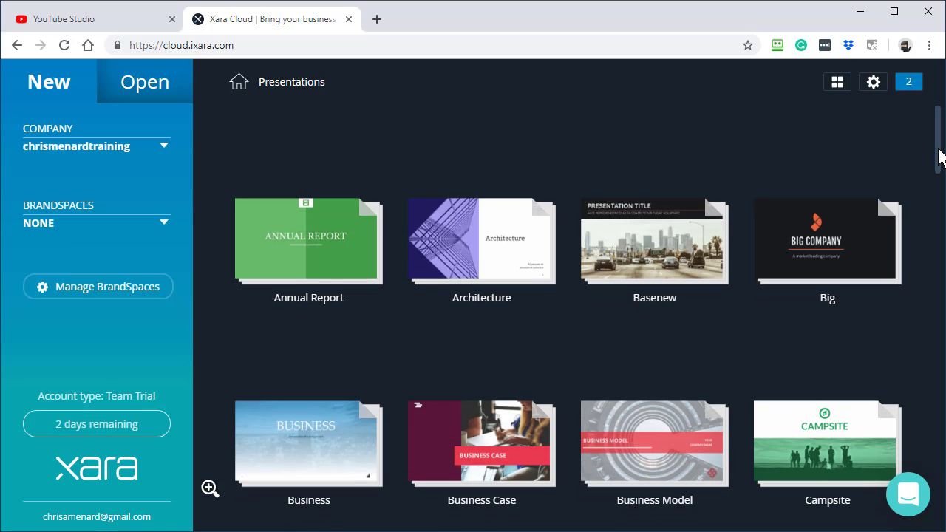
pyautogui.moveTo(939, 156); pyautogui.dragTo(924, 173)
pyautogui.scroll(2, 827, 230)
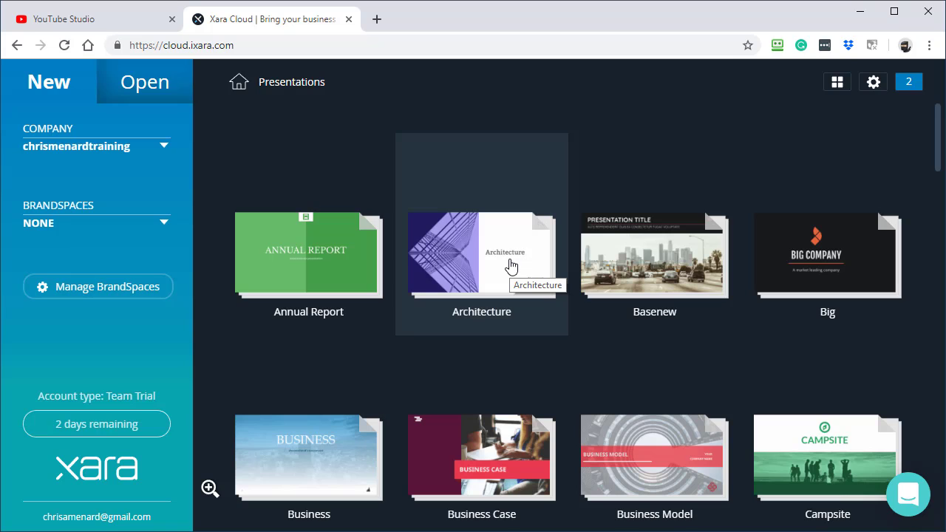
# Open all pages of the Big presentation template as a new document.
pyautogui.click(825, 257)
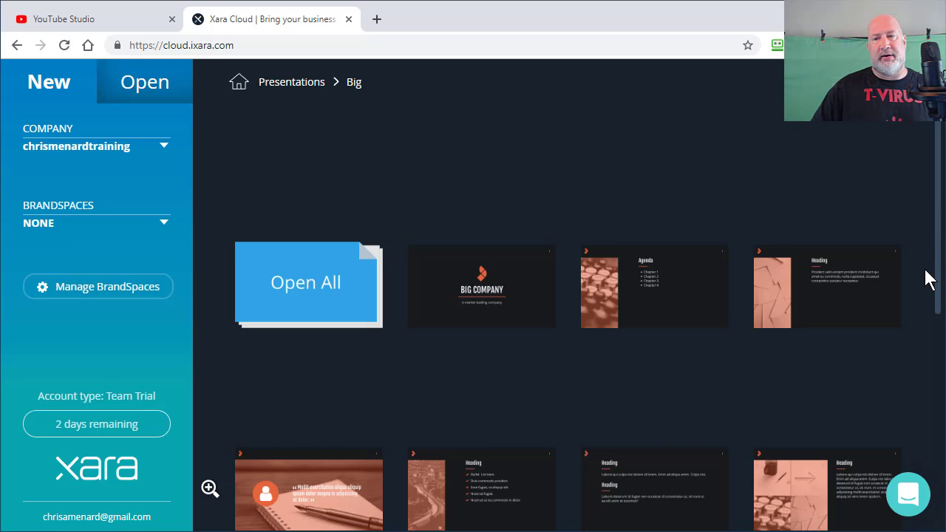
pyautogui.moveTo(938, 276); pyautogui.dragTo(923, 482)
pyautogui.scroll(5, 876, 222)
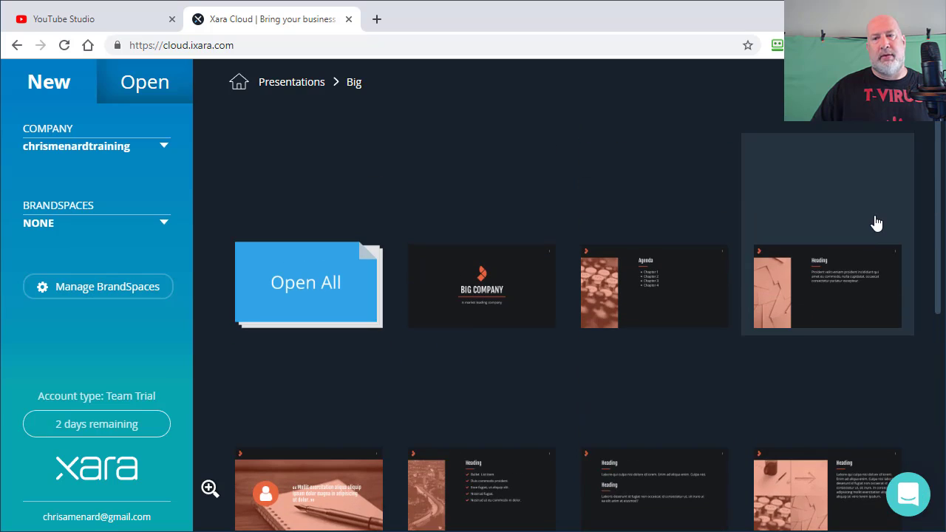
pyautogui.click(301, 298)
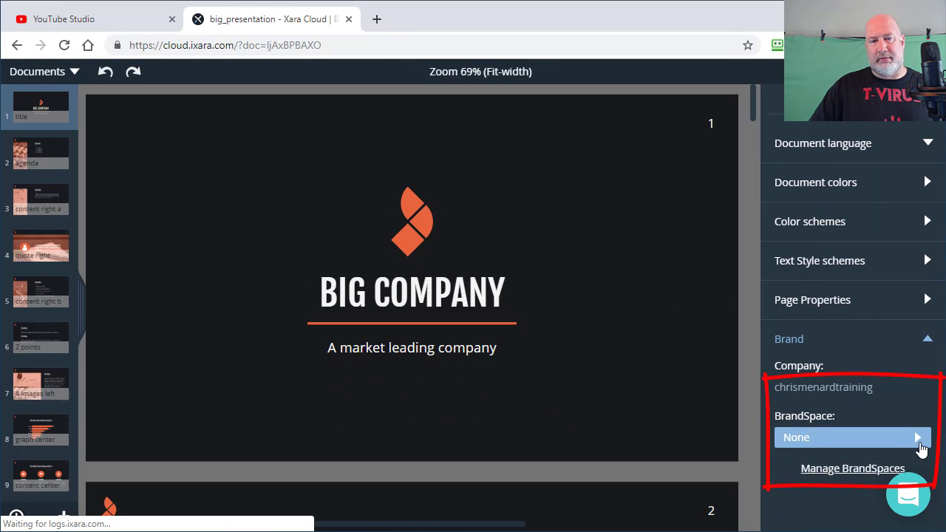
# Apply the North American Division BrandSpace to the presentation and compare its title, agenda and content pages before and after.
pyautogui.scroll(-5, 702, 206)
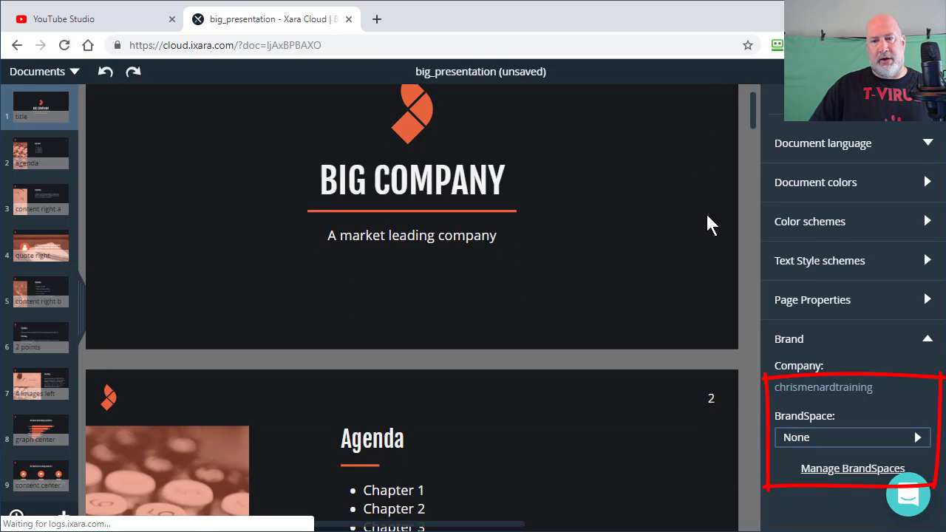
pyautogui.scroll(4, 320, 223)
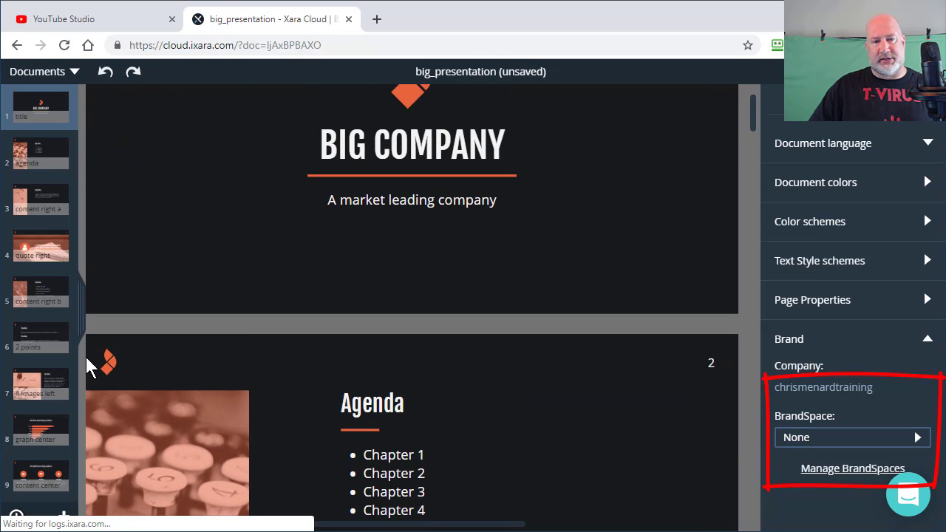
pyautogui.scroll(-5, 165, 386)
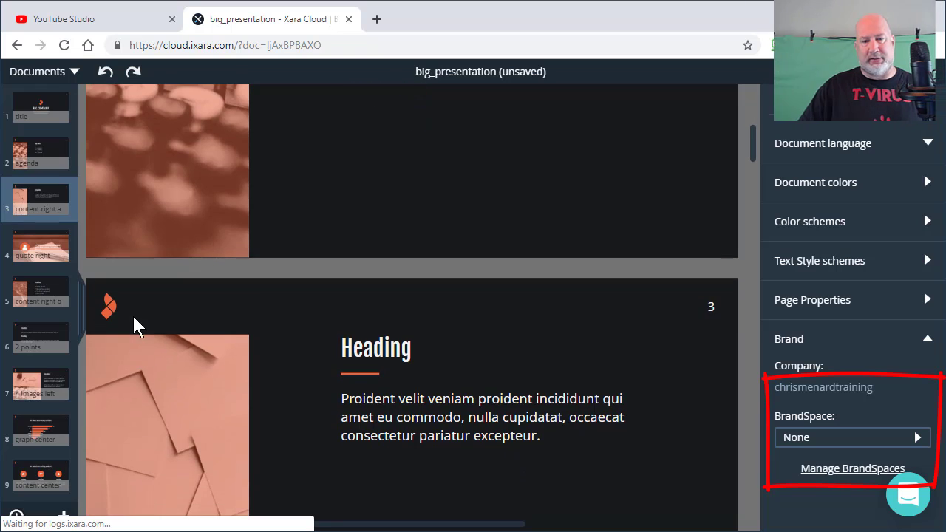
pyautogui.scroll(5, 639, 413)
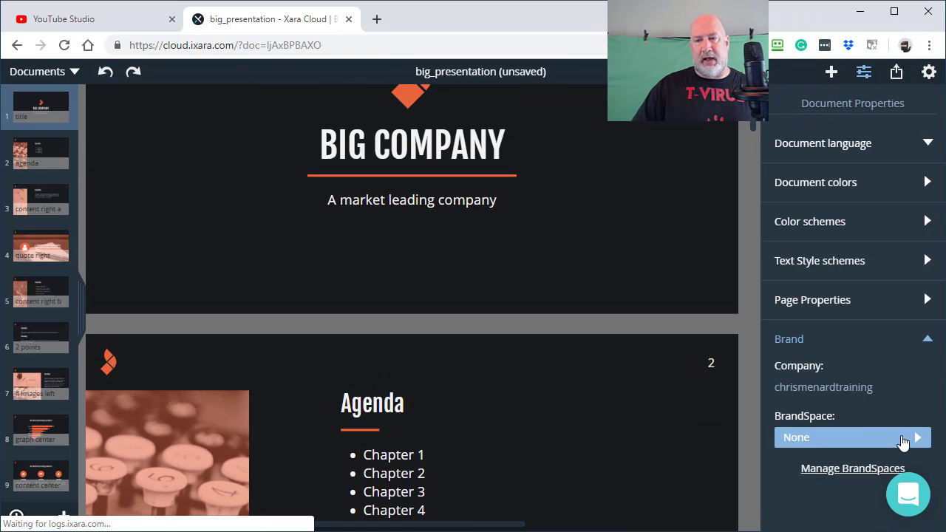
pyautogui.click(909, 438)
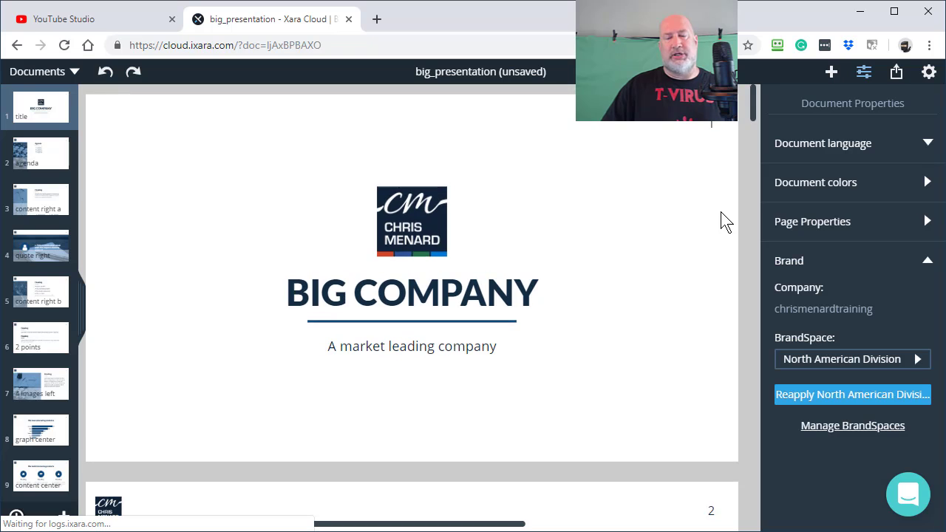
pyautogui.scroll(-5, 724, 222)
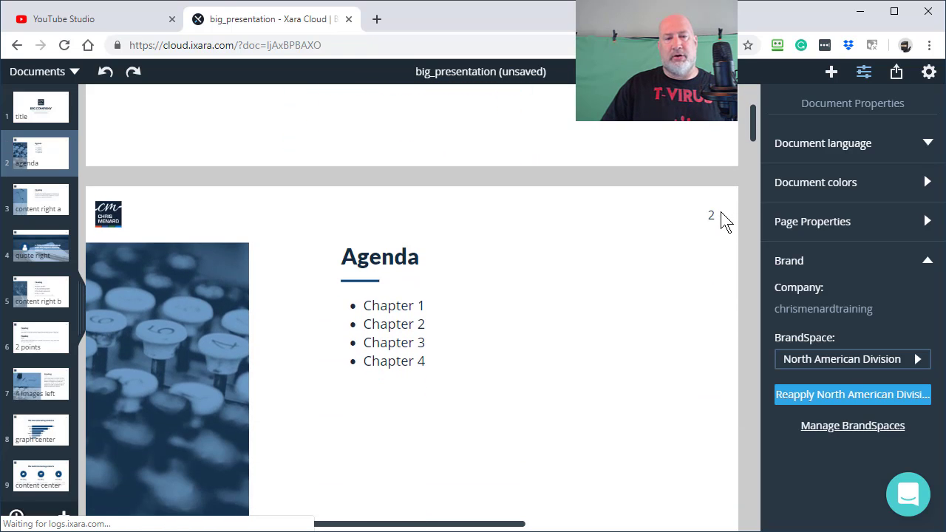
pyautogui.scroll(-1, 724, 222)
pyautogui.scroll(-3, 722, 233)
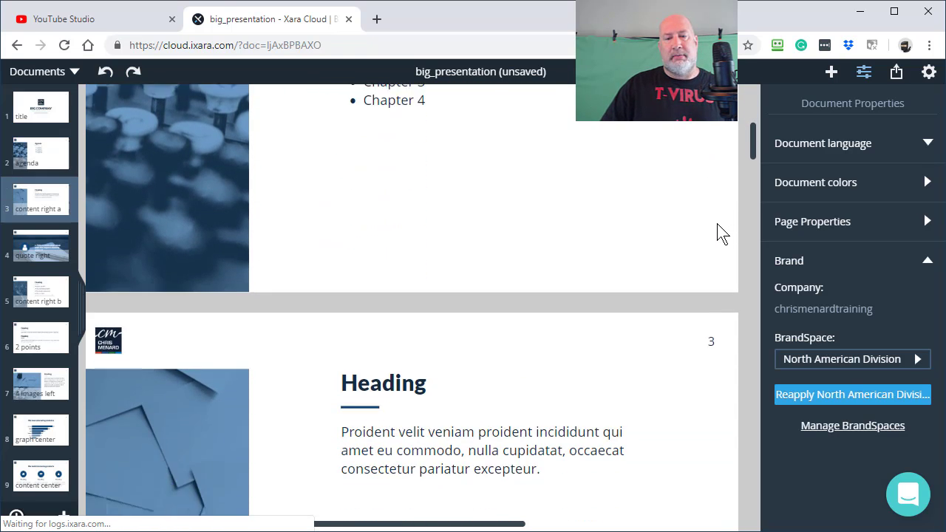
pyautogui.scroll(-3, 722, 232)
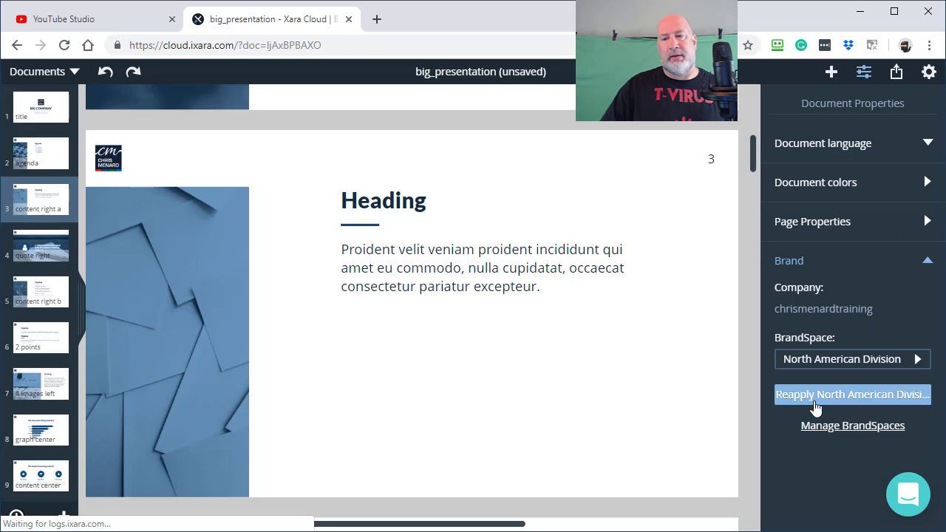
# Leave the presentation without saving its changes and return to the selection of new designs.
pyautogui.click(56, 77)
pyautogui.click(46, 109)
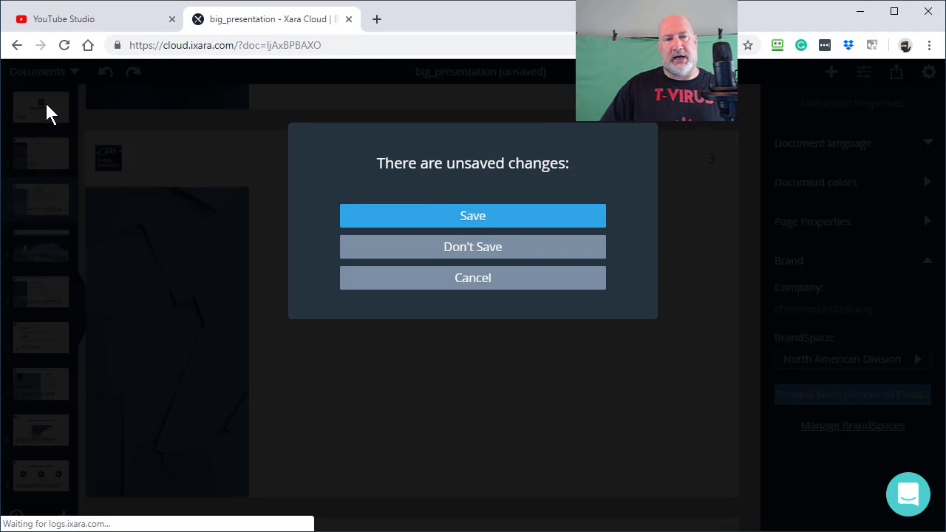
pyautogui.click(480, 255)
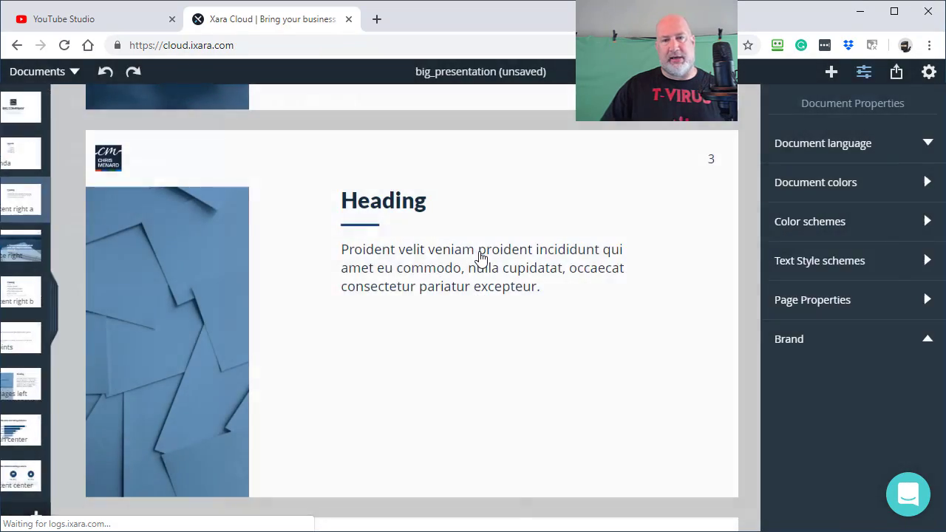
# Open all pages of the Security template from the Proposals category as a new document.
pyautogui.scroll(-1, 517, 291)
pyautogui.scroll(-7, 553, 310)
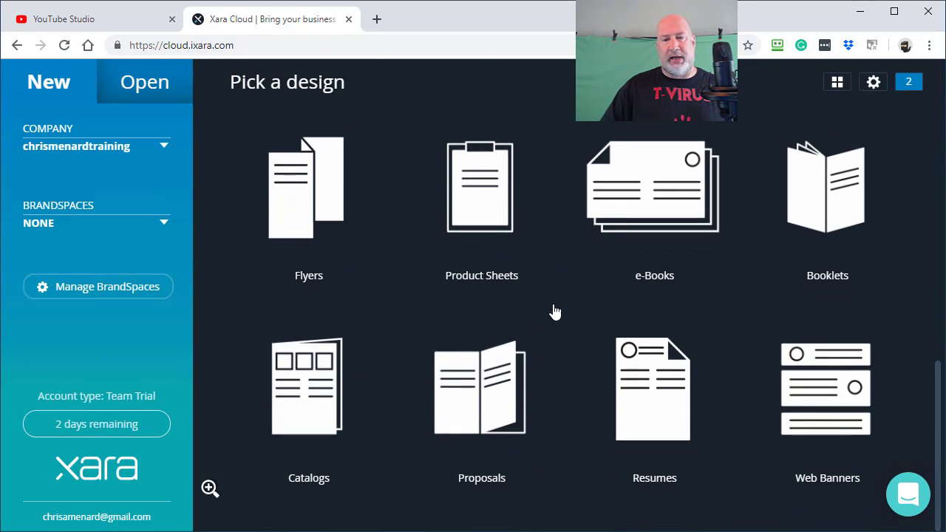
pyautogui.click(489, 374)
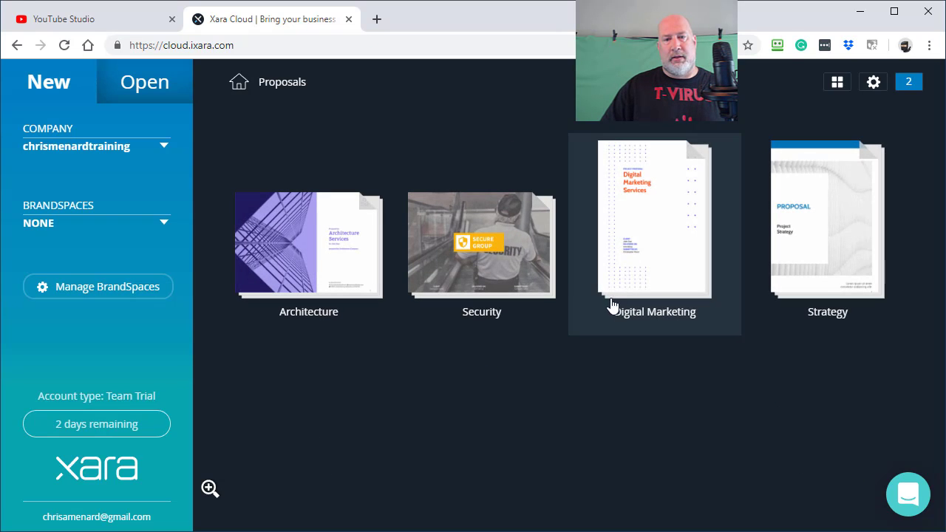
pyautogui.click(447, 292)
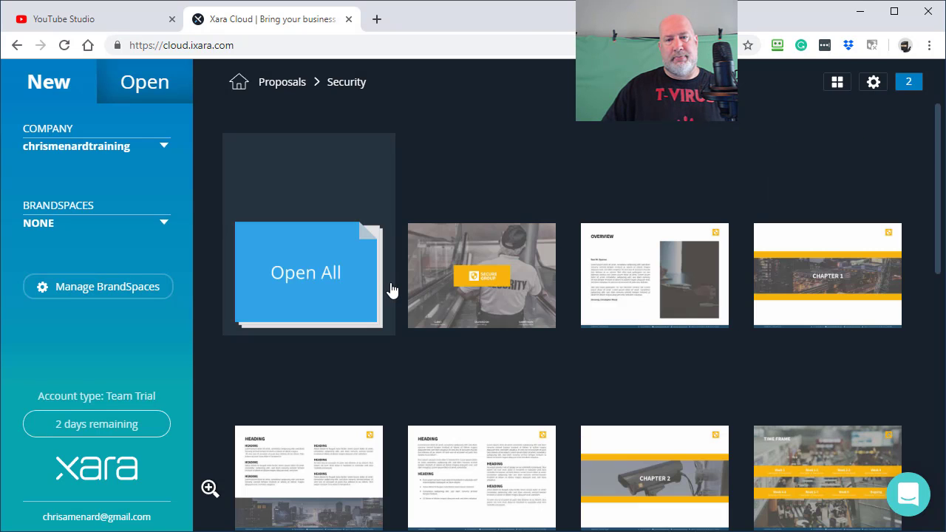
pyautogui.scroll(-7, 390, 289)
pyautogui.scroll(7, 517, 294)
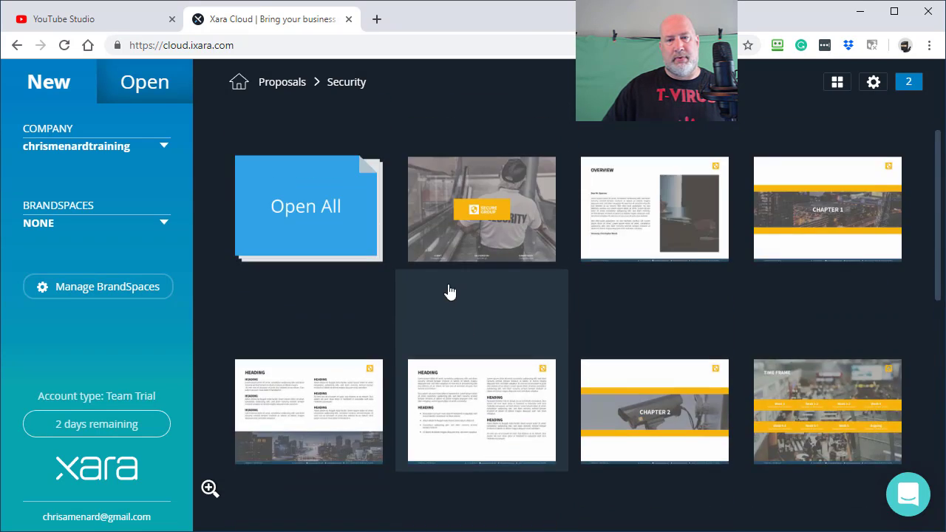
pyautogui.click(348, 294)
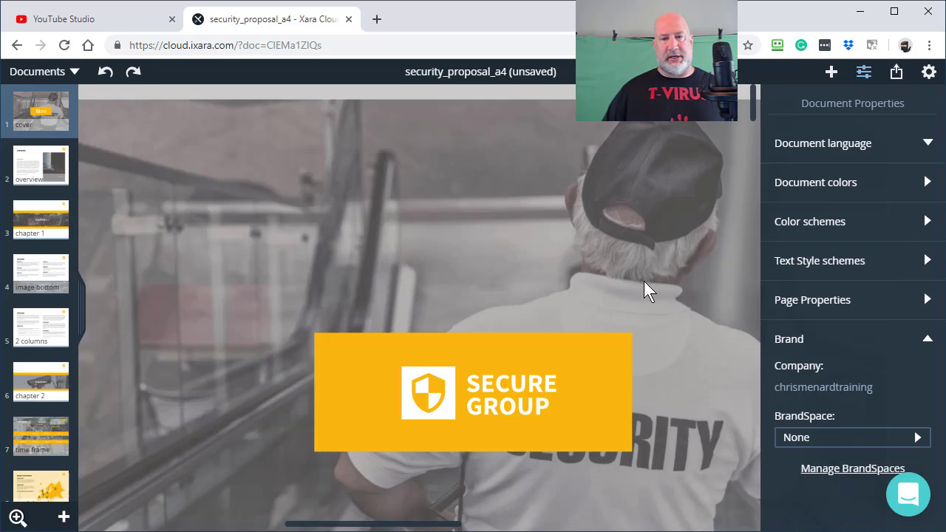
# Look through the security proposal's first pages and apply the North American Division BrandSpace to it.
pyautogui.scroll(-8, 643, 284)
pyautogui.scroll(-10, 662, 304)
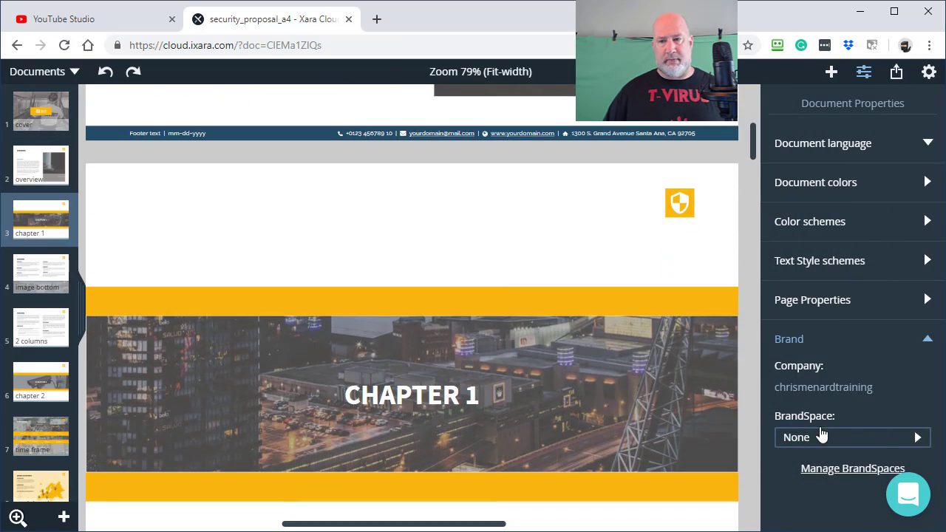
pyautogui.click(854, 436)
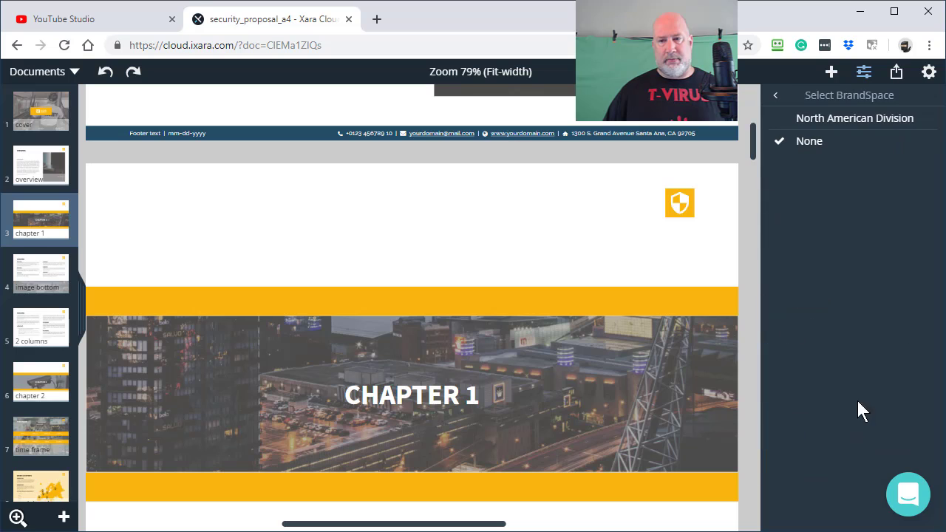
pyautogui.click(866, 119)
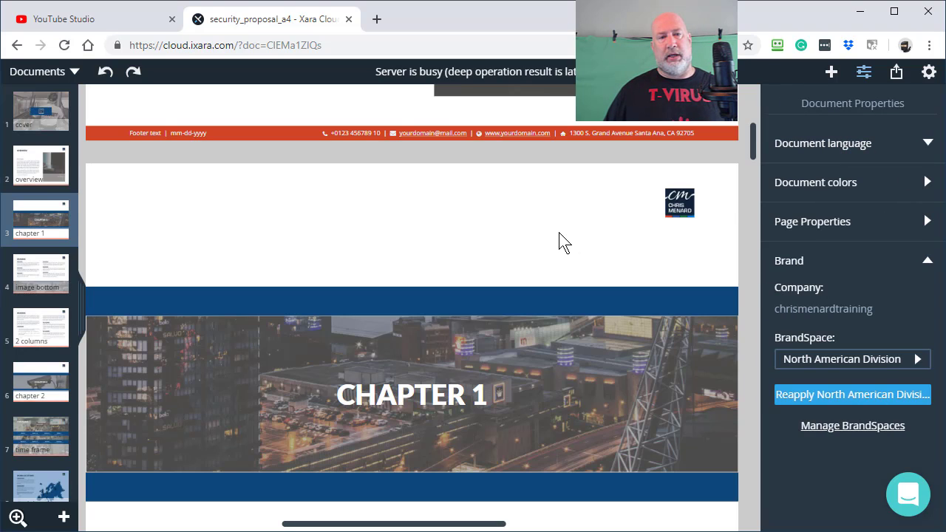
# Look over the proposal's overview page and check which font its letter body text uses.
pyautogui.scroll(5, 609, 281)
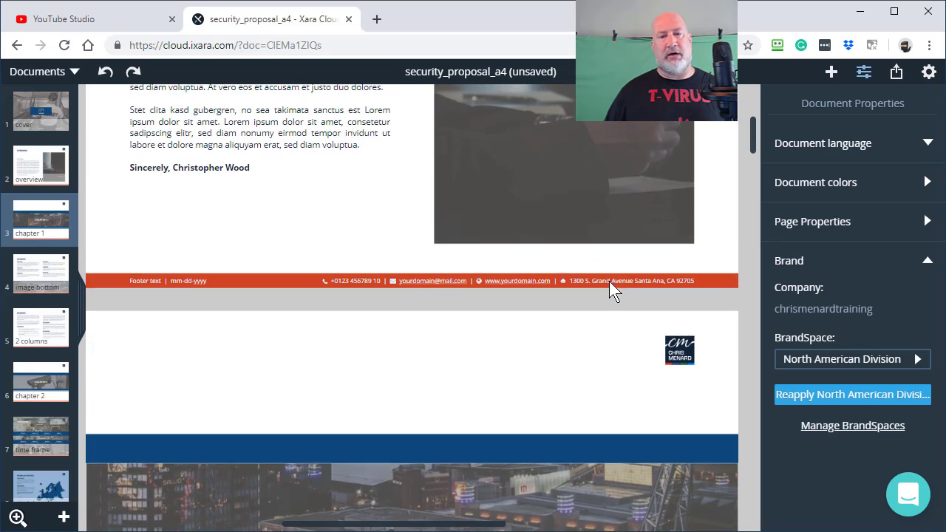
pyautogui.scroll(6, 613, 296)
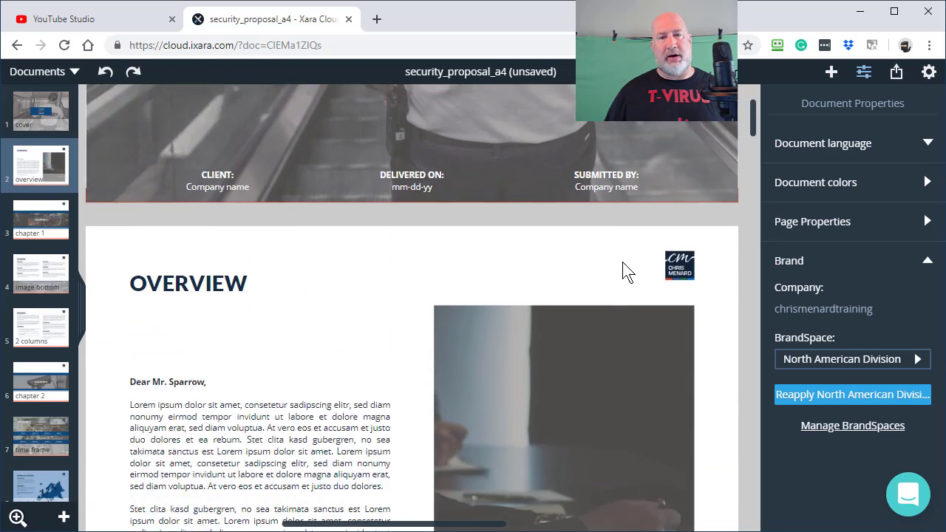
pyautogui.scroll(-10, 625, 270)
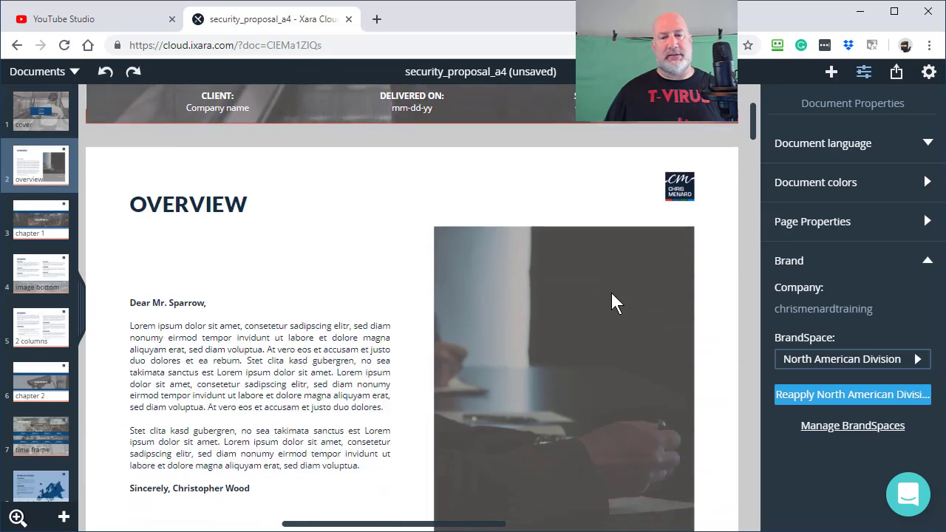
pyautogui.scroll(5, 611, 293)
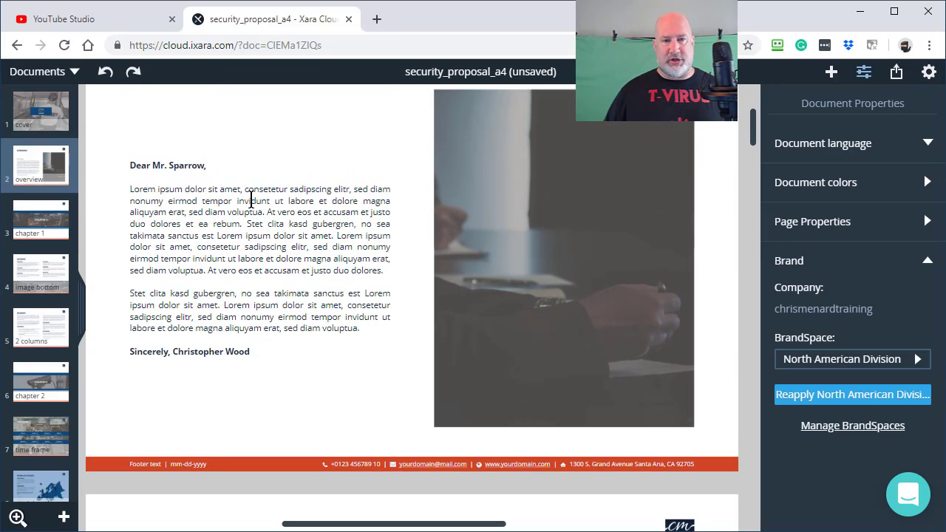
pyautogui.click(252, 200)
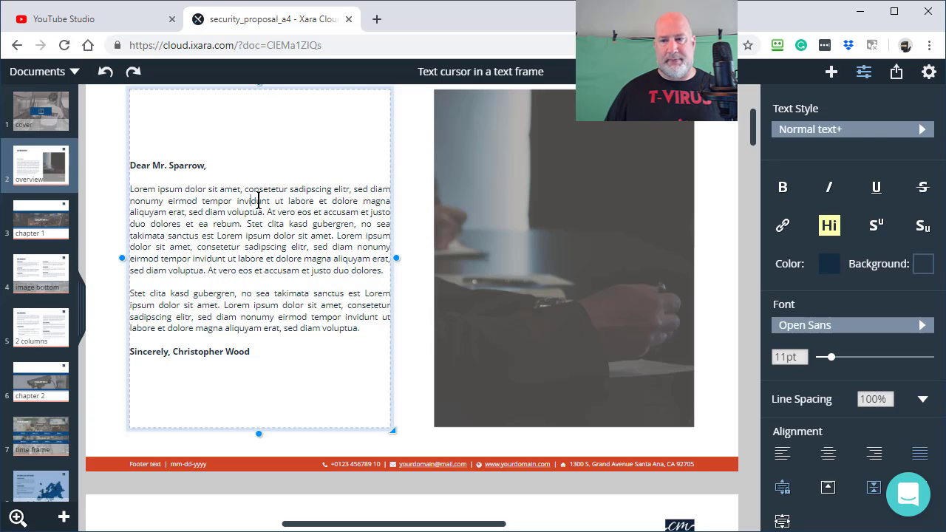
pyautogui.click(742, 242)
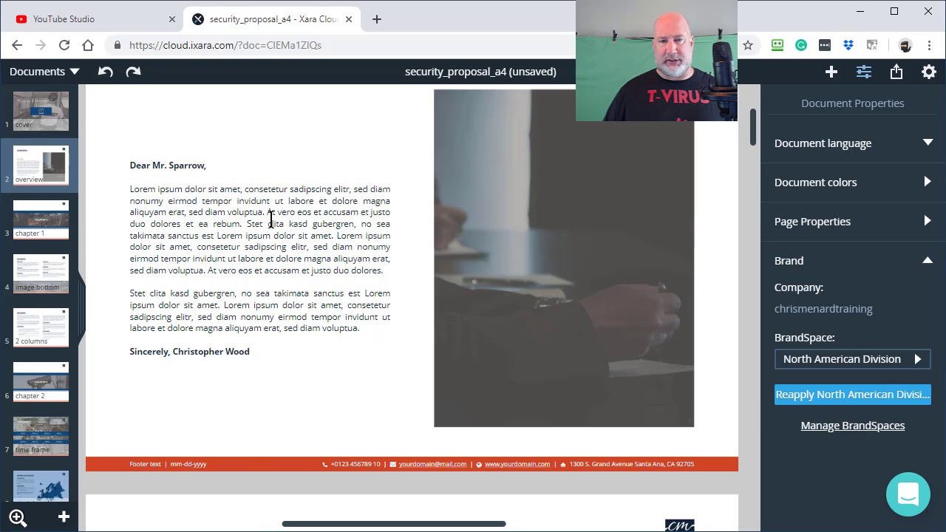
# Open the North American Division BrandSpace from the BrandSpace management page and start editing its brand style.
pyautogui.click(835, 428)
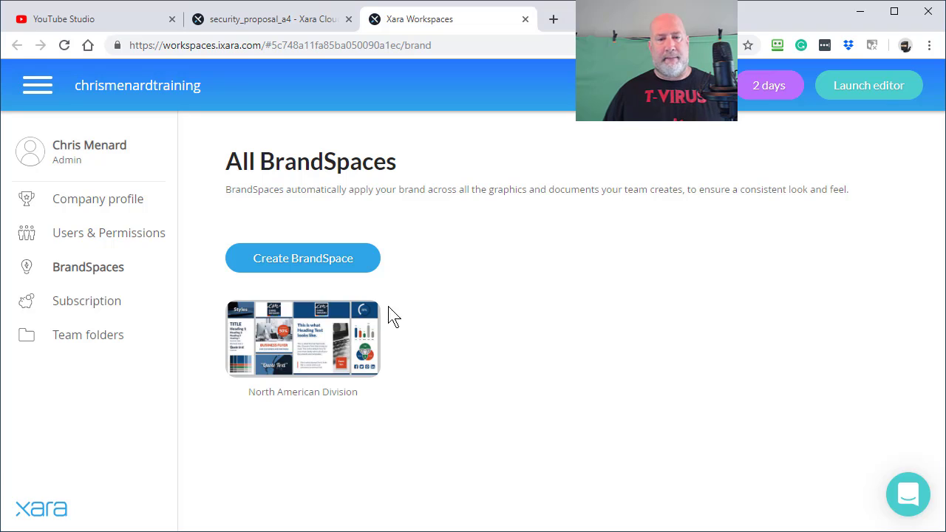
pyautogui.click(306, 333)
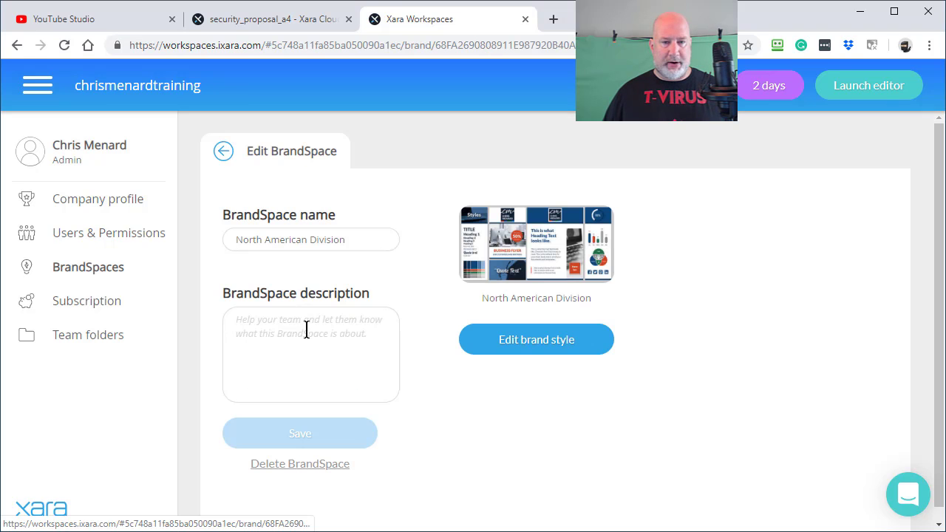
pyautogui.click(542, 354)
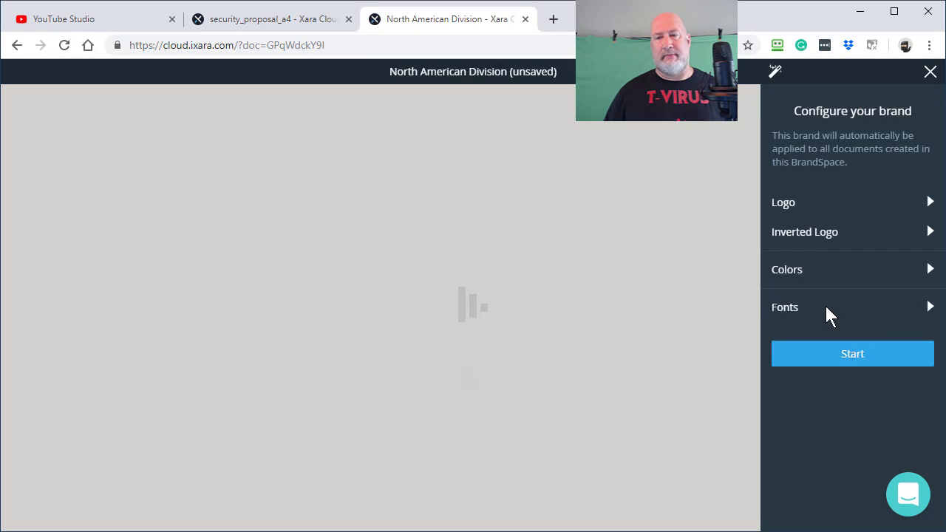
# Set the brand's Normal Text font to Calligraffitti.
pyautogui.click(827, 310)
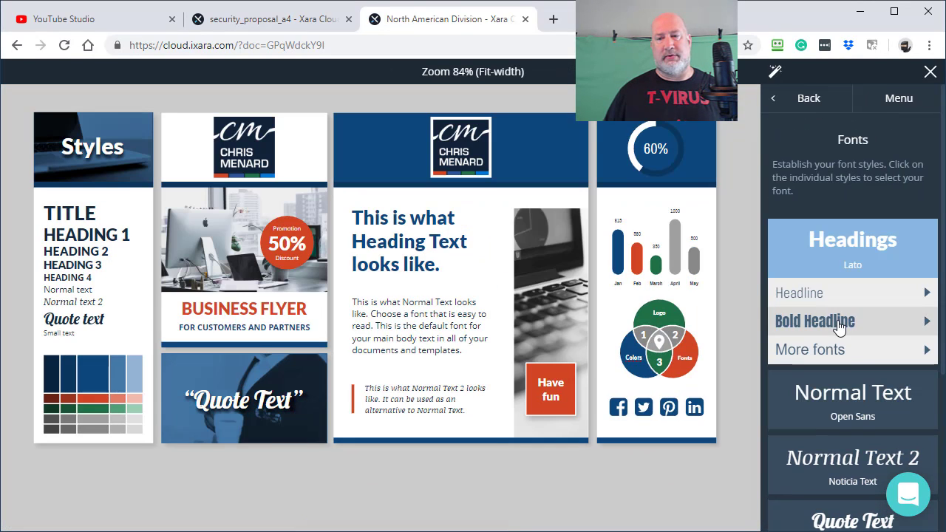
pyautogui.scroll(-2, 885, 347)
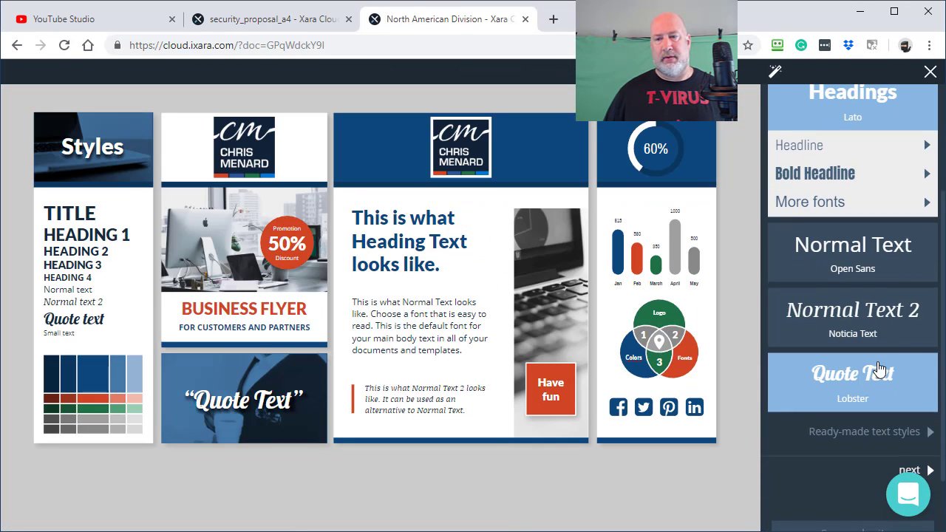
pyautogui.click(857, 281)
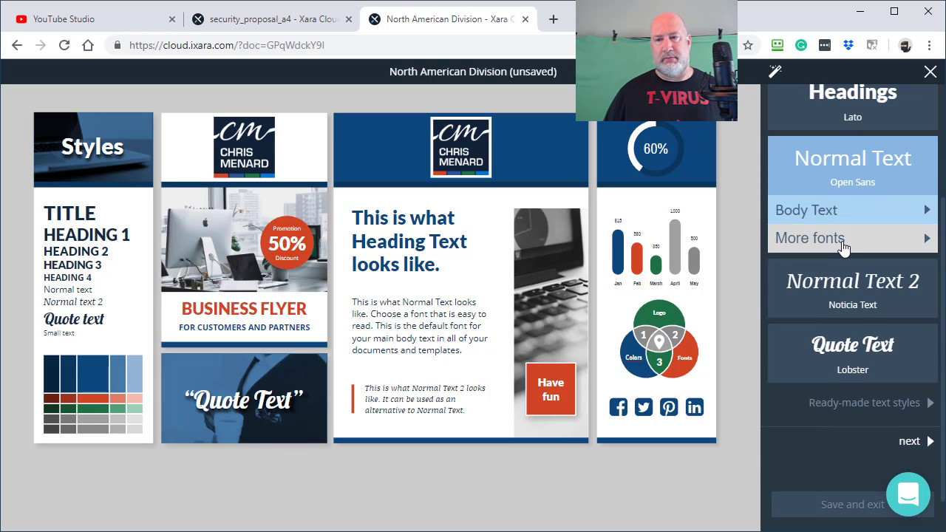
pyautogui.click(843, 240)
pyautogui.scroll(-4, 851, 401)
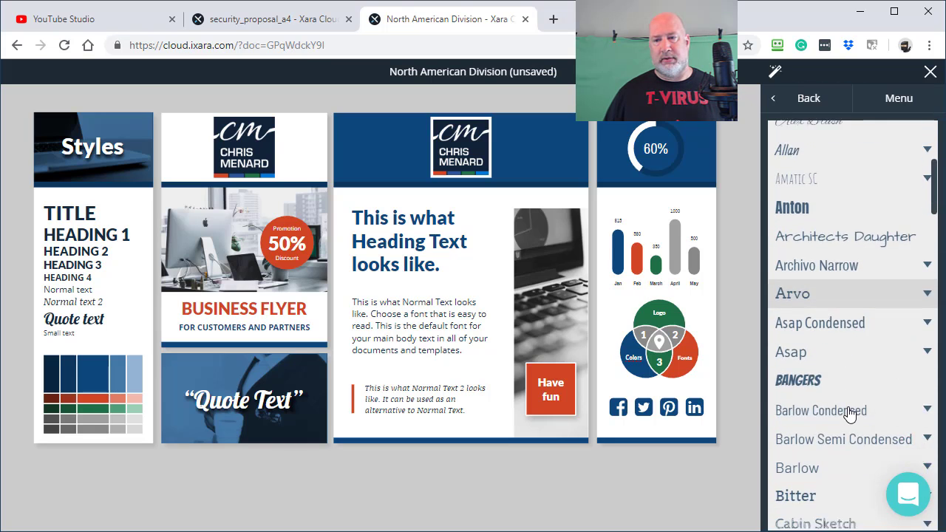
pyautogui.scroll(-4, 841, 286)
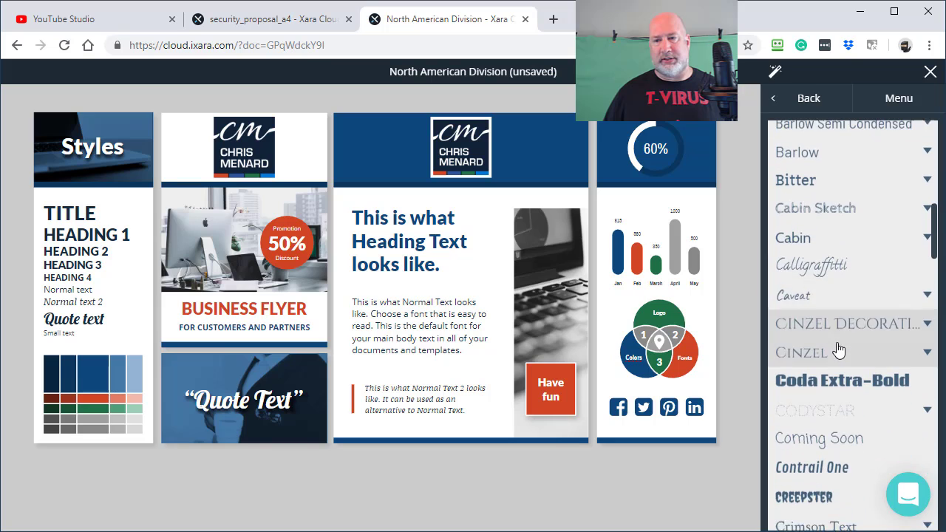
pyautogui.click(821, 268)
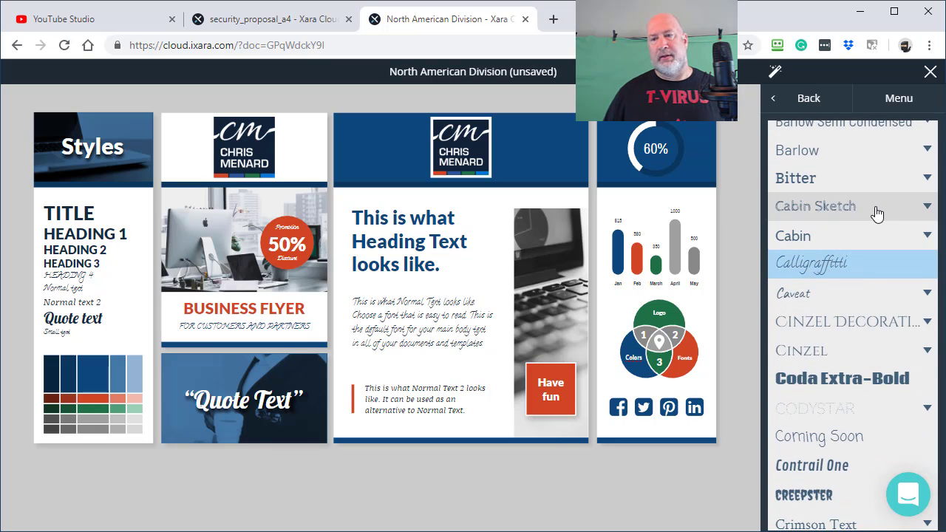
# Save the edited North American Division brand style and exit the brand configuration.
pyautogui.click(816, 99)
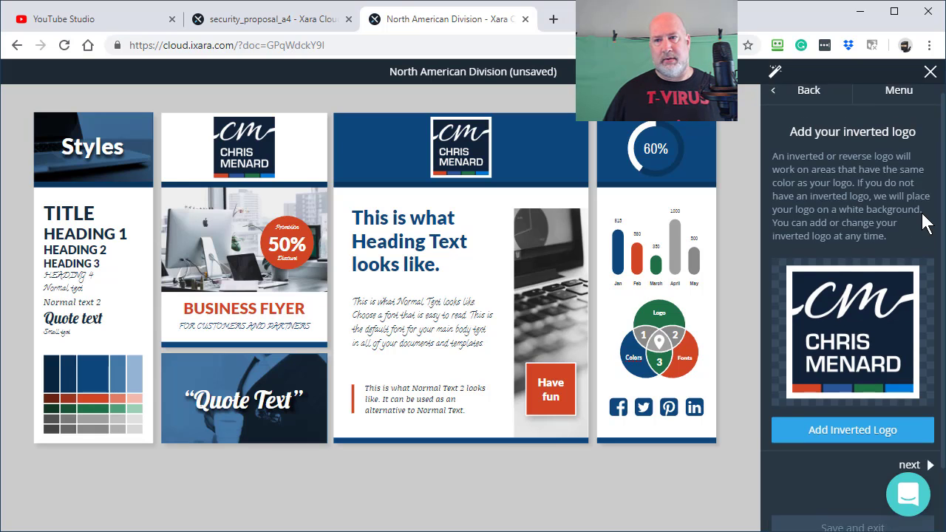
pyautogui.click(898, 98)
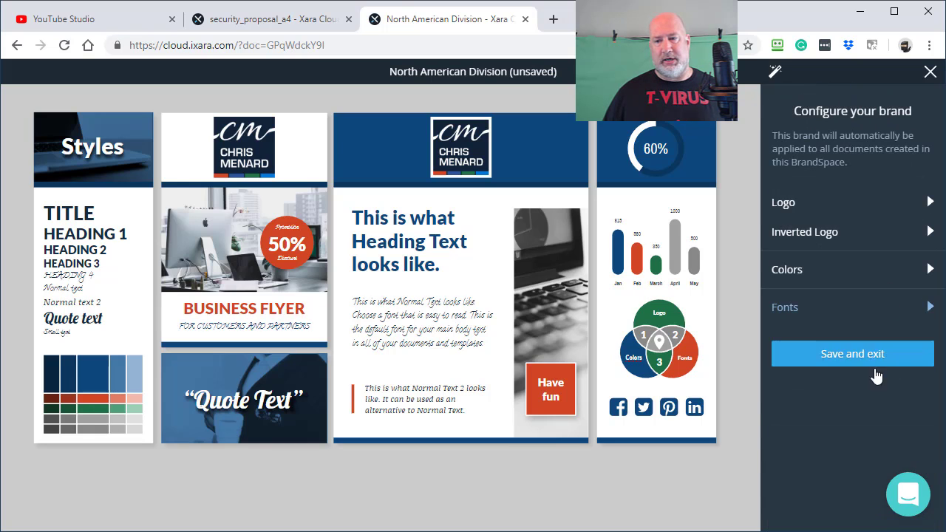
pyautogui.click(861, 358)
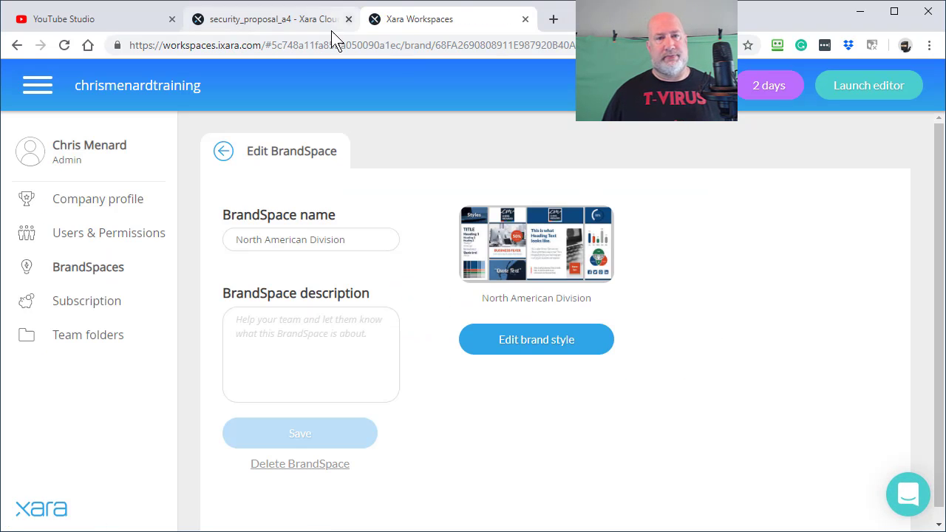
# Reapply the North American Division BrandSpace to the security proposal and check which BrandSpaces can be selected for it.
pyautogui.click(300, 23)
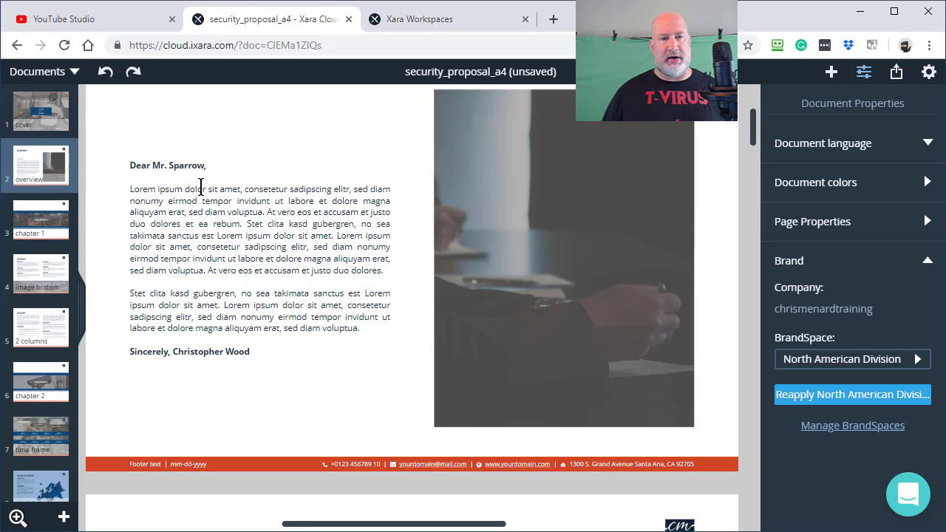
pyautogui.click(794, 393)
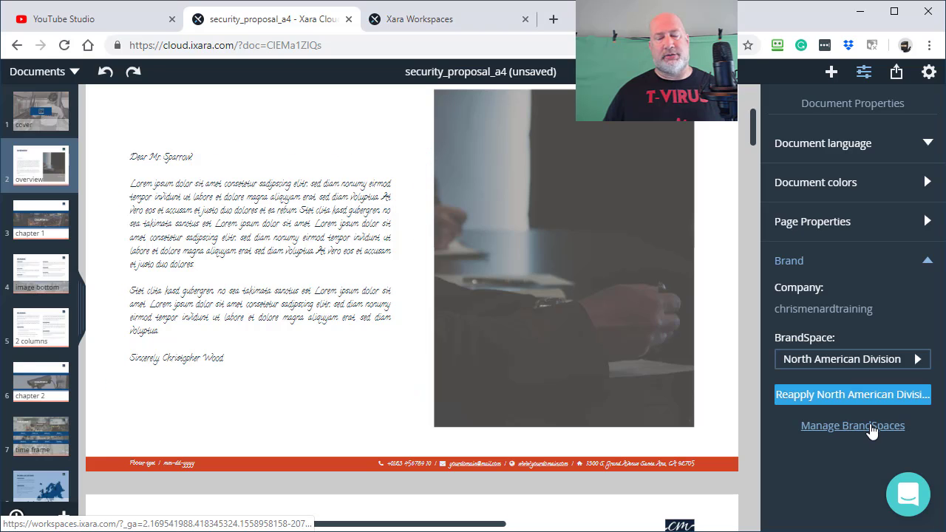
pyautogui.scroll(6, 719, 367)
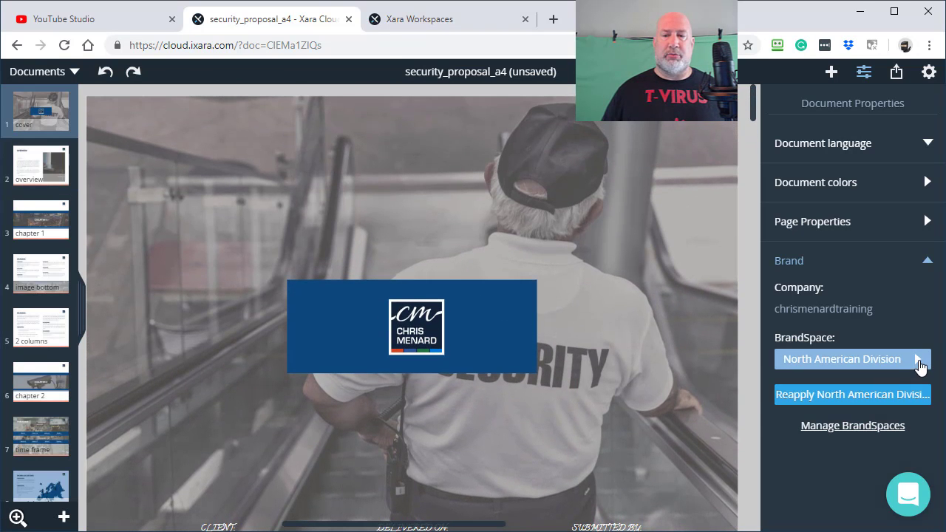
pyautogui.click(918, 360)
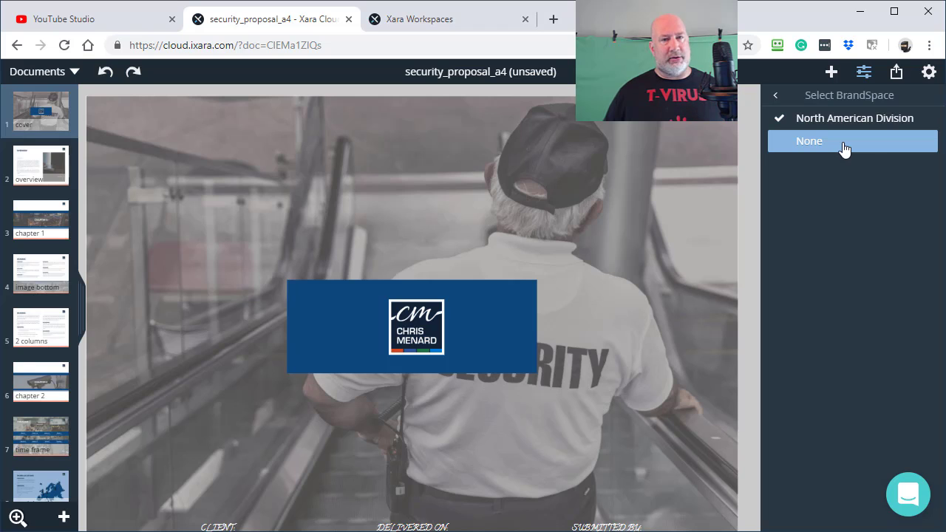
pyautogui.click(778, 106)
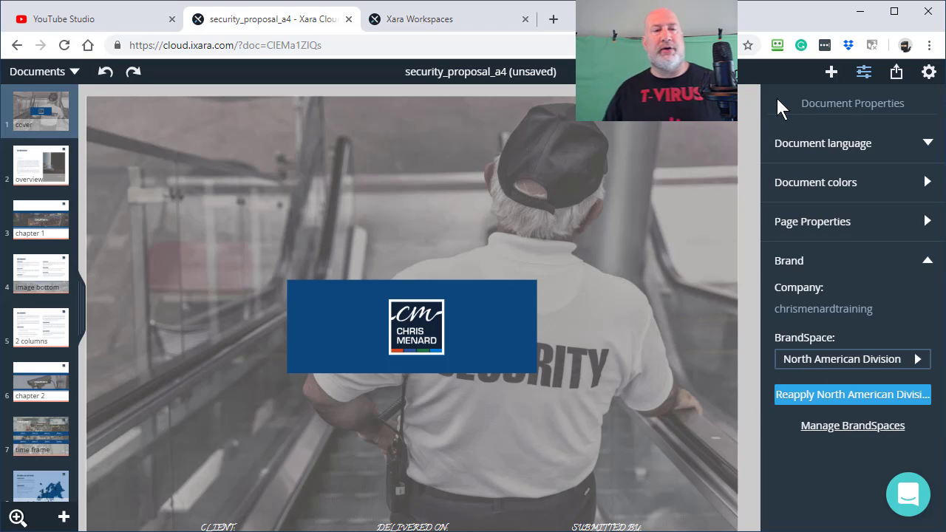